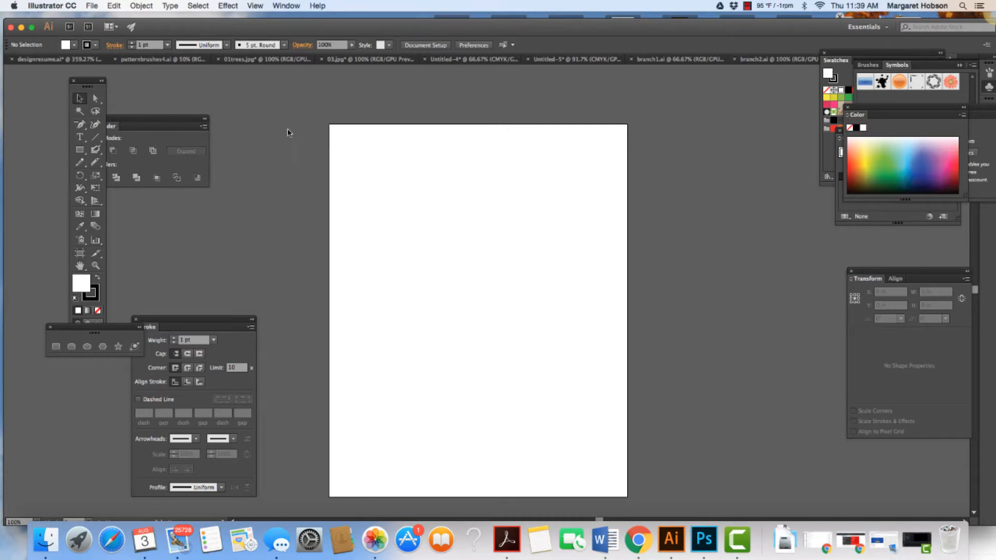
click(94, 5)
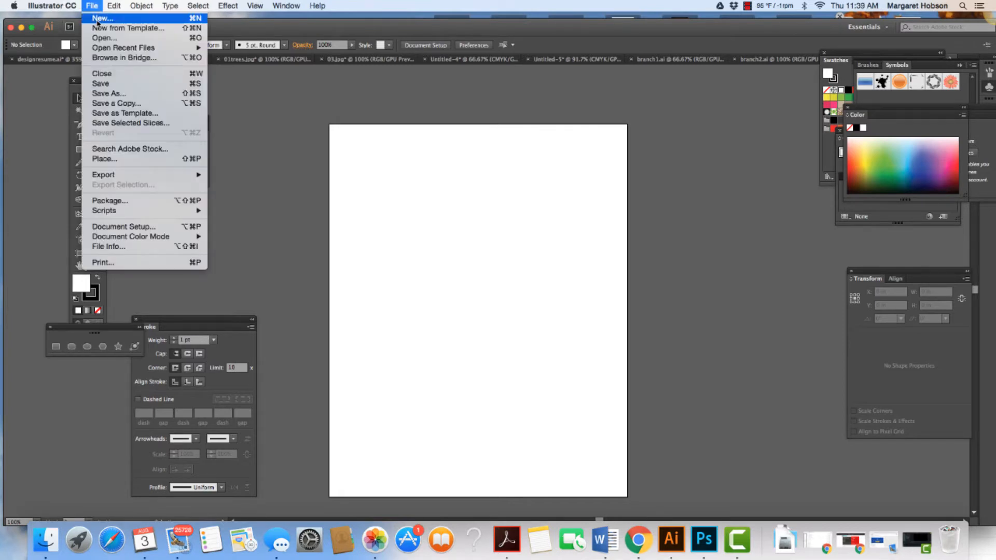
click(97, 19)
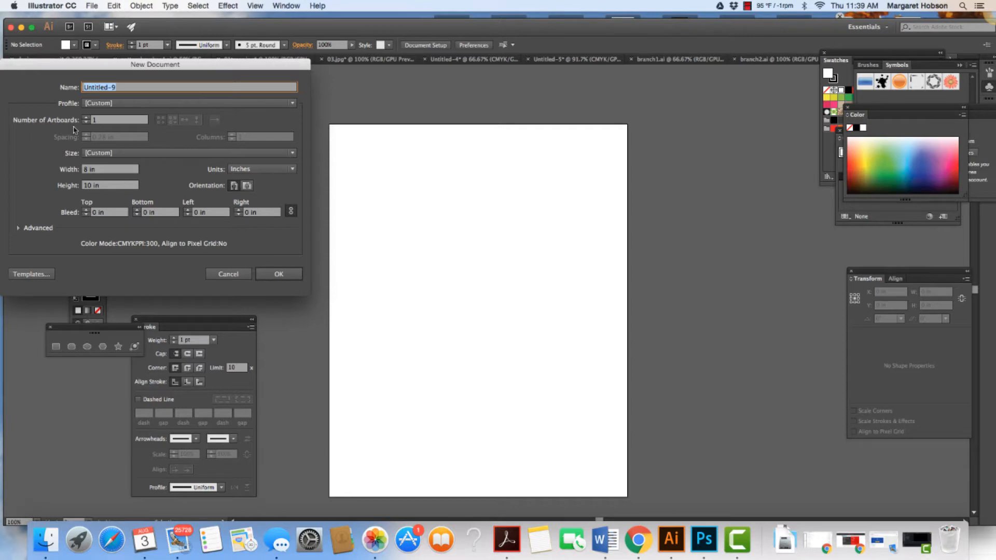
click(229, 279)
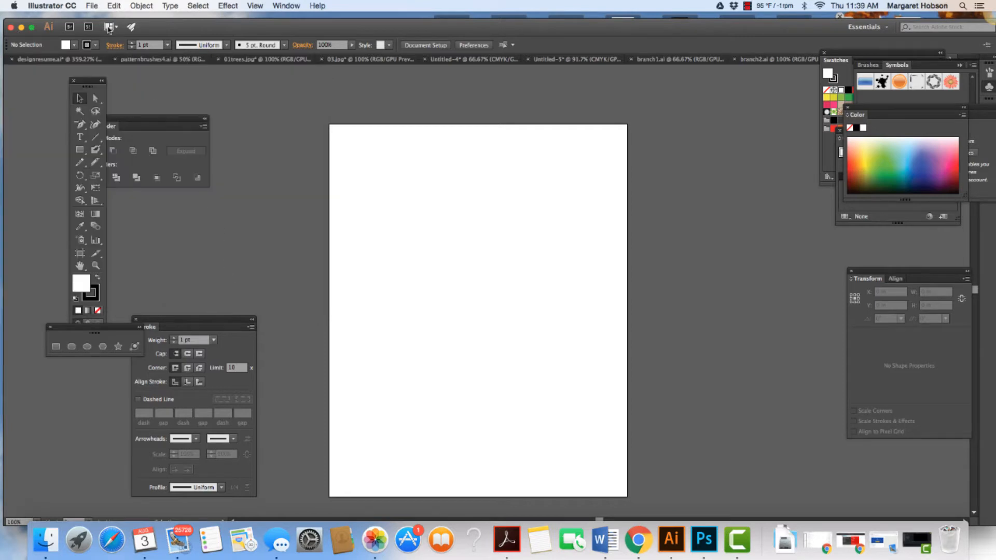
Step: Place the linked photo IMG_3362.JPG from the Desktop folder and position it fully within the artboard
click(93, 6)
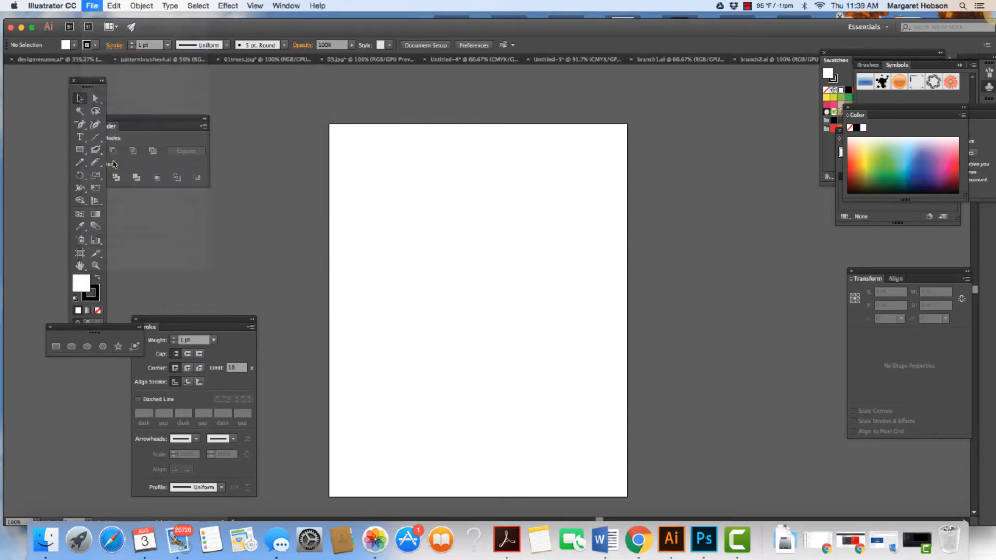
click(115, 159)
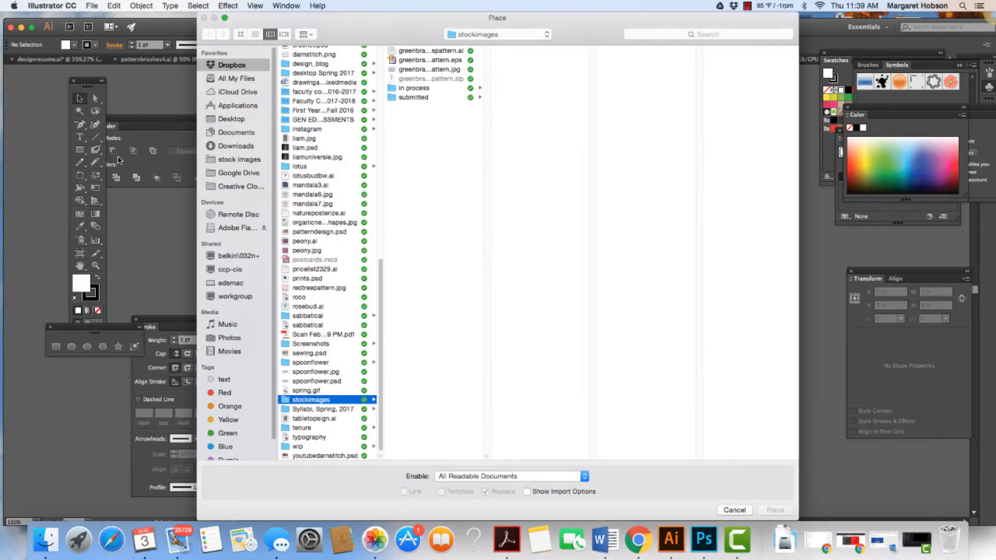
click(229, 120)
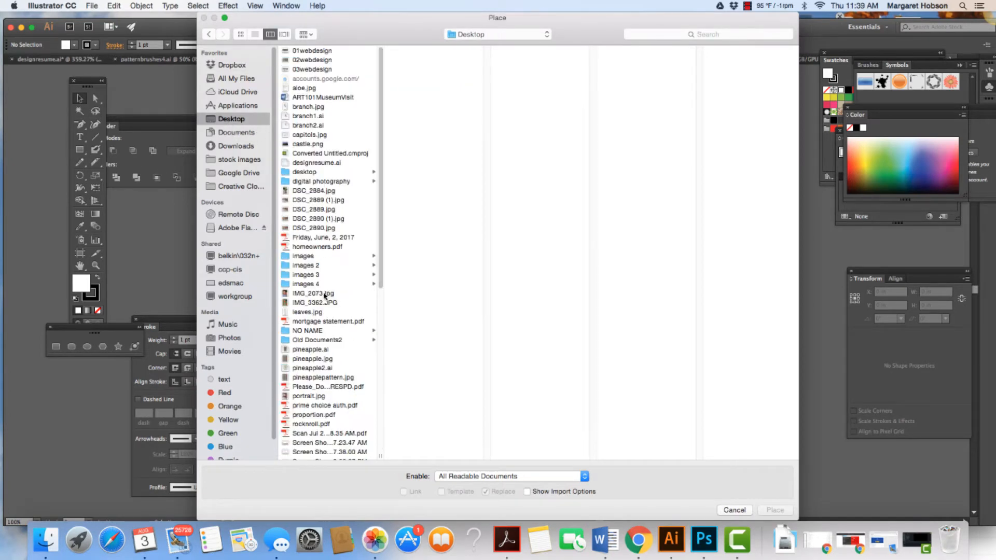
click(324, 294)
click(323, 303)
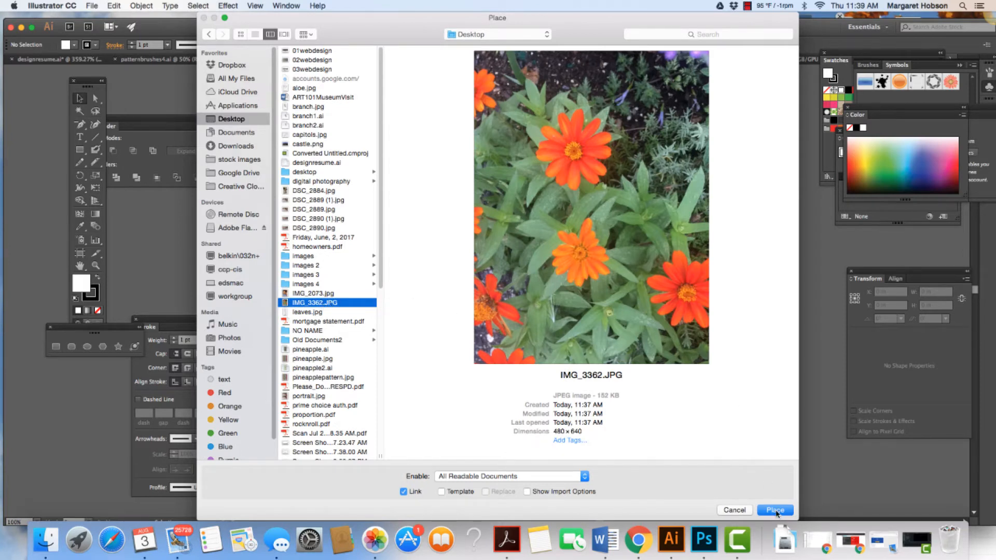
click(775, 510)
click(421, 206)
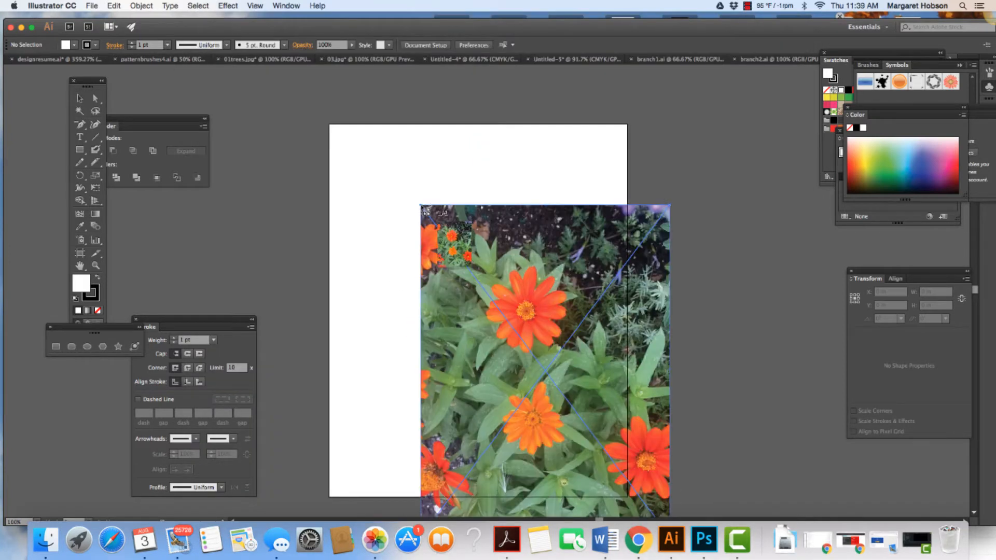
drag(530, 294, 475, 228)
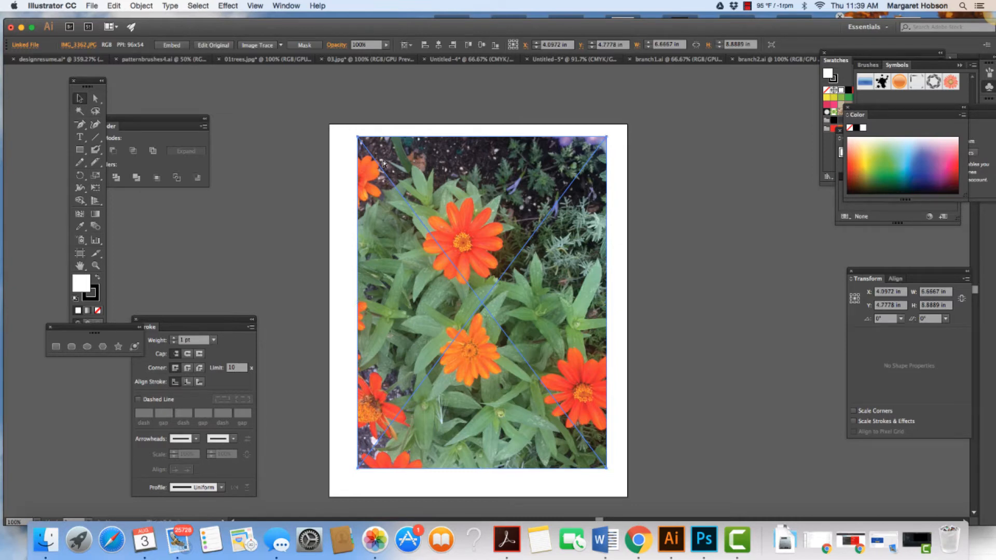
Step: Enlarge the flower photo to about 7.02 × 9.35 in and center it horizontally on the artboard
key(super+minus)
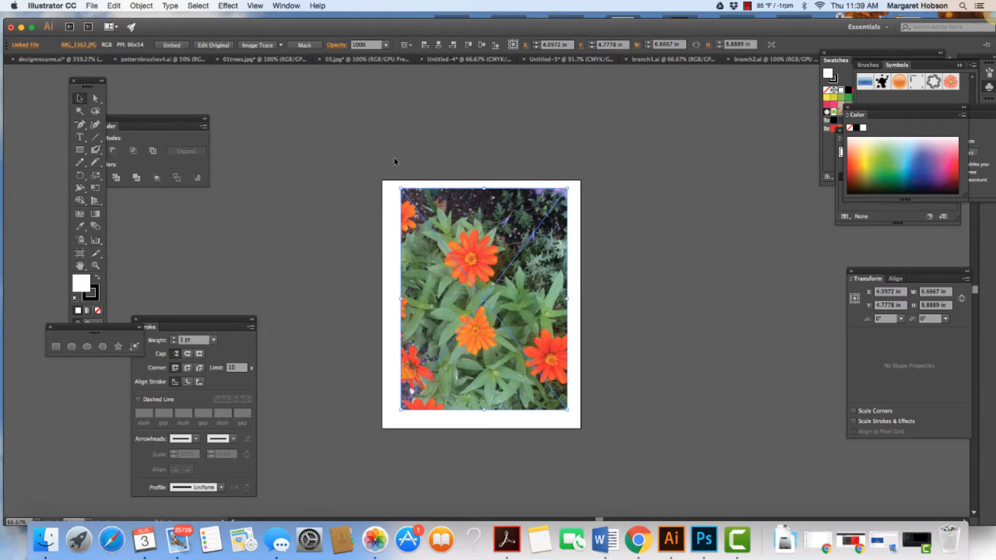
click(95, 266)
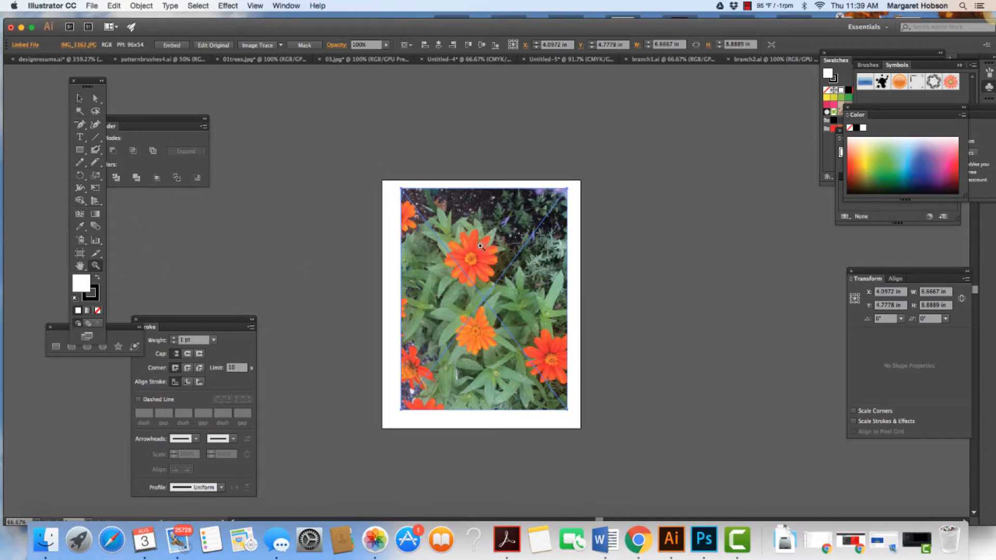
click(481, 253)
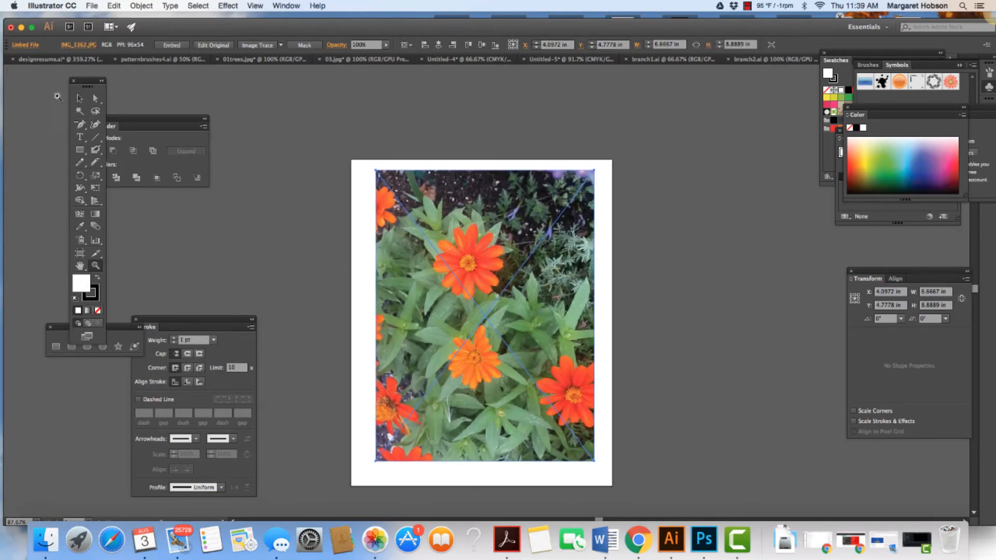
click(79, 98)
mouse_move(373, 167)
mouse_down()
mouse_move(490, 262)
mouse_move(371, 154)
mouse_move(460, 231)
mouse_move(369, 172)
mouse_move(363, 151)
mouse_up()
key(shift+super+a)
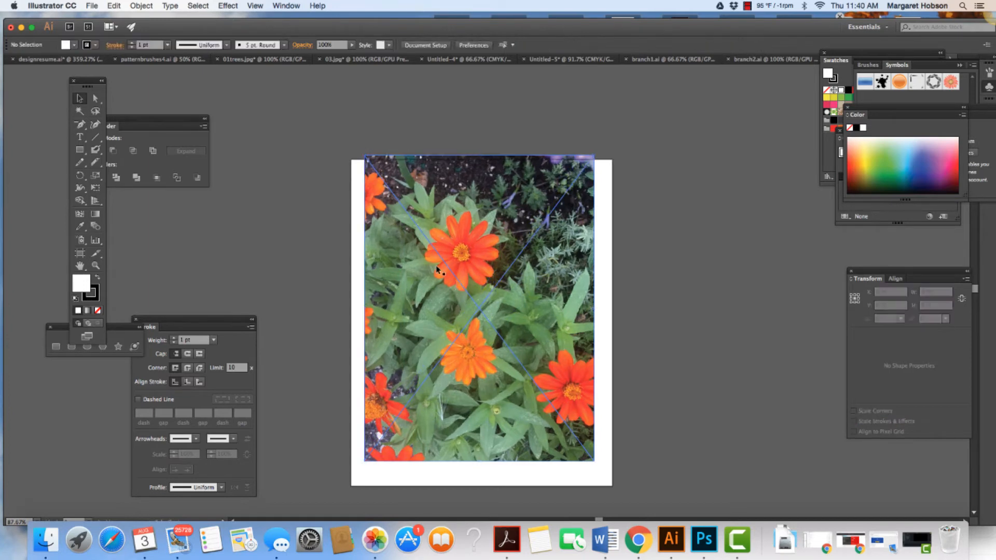
drag(462, 236, 469, 260)
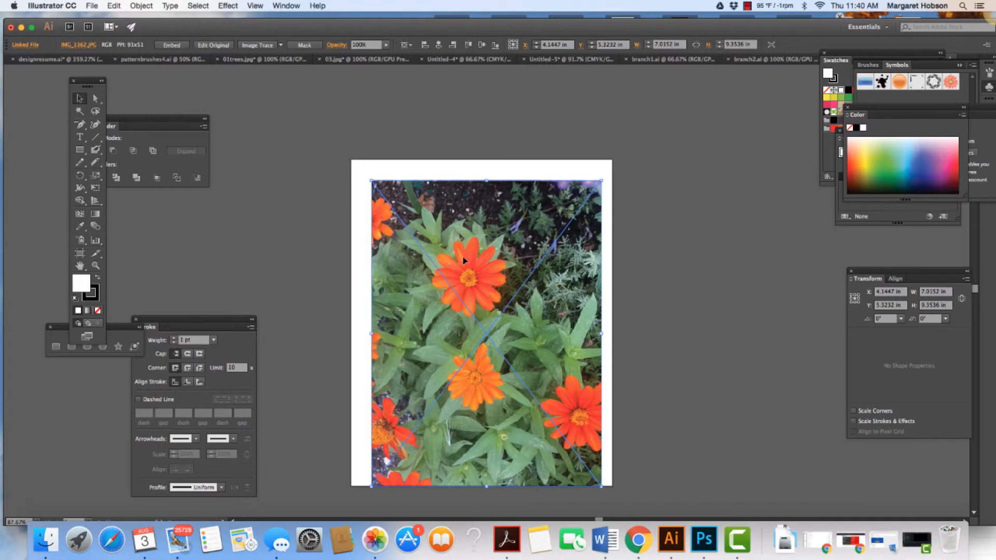
drag(464, 260, 459, 240)
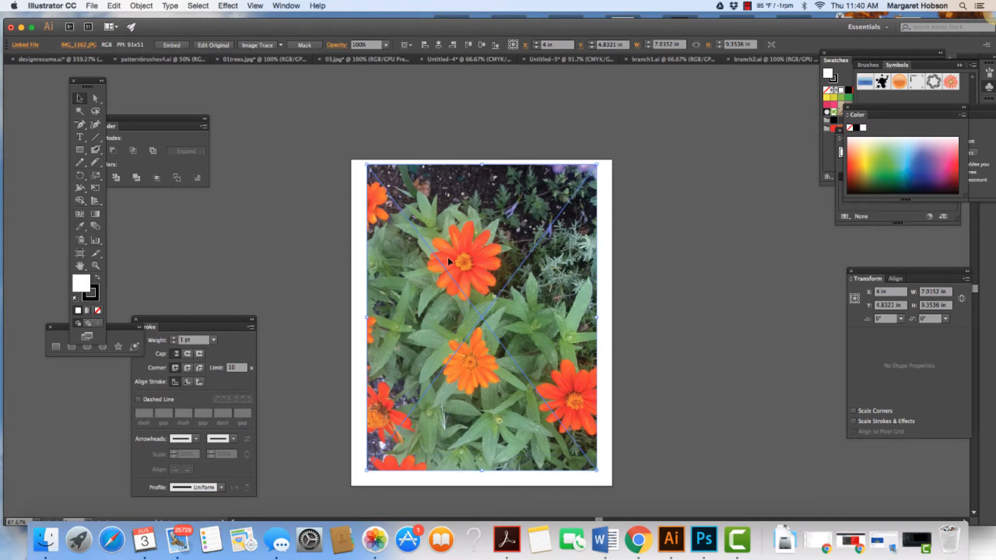
Step: Embed the flower photo, shrink it to about 5.61 × 7.48 in and move it towards the artboard's upper-left corner
click(171, 46)
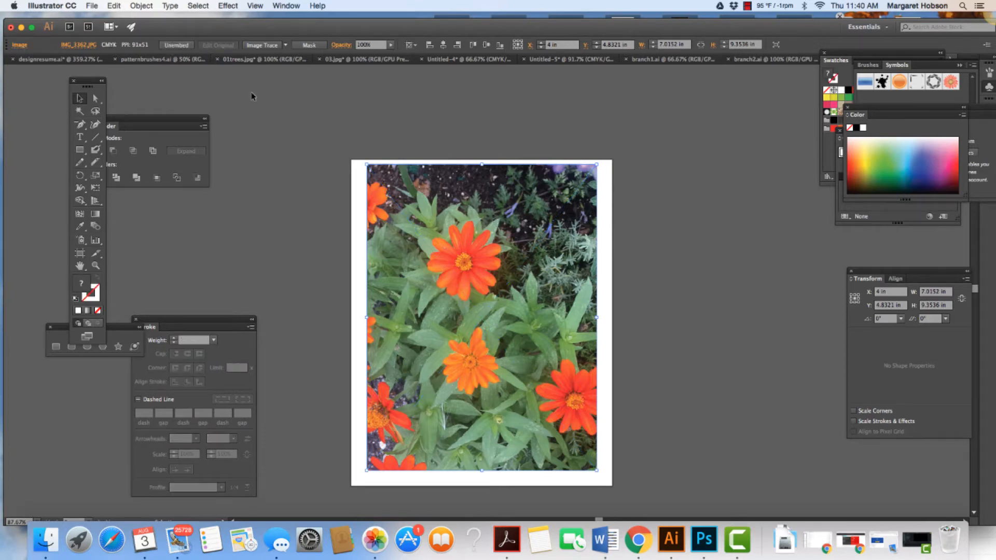
click(272, 110)
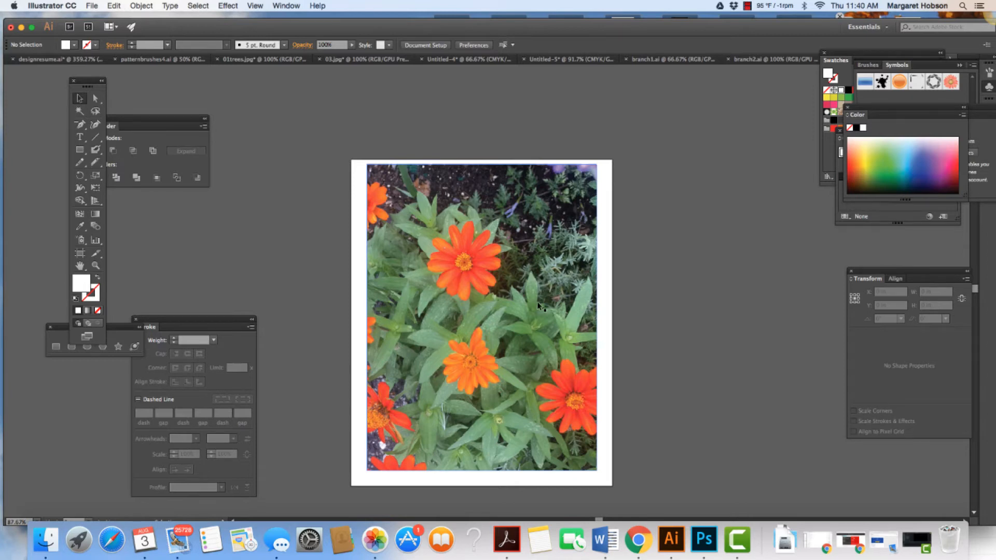
click(502, 313)
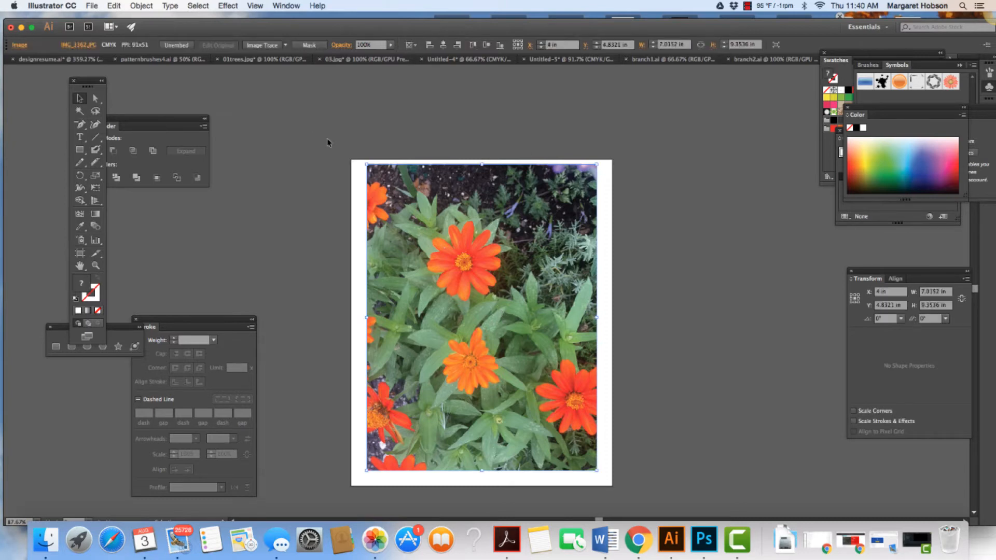
scroll(528, 378, right, 1)
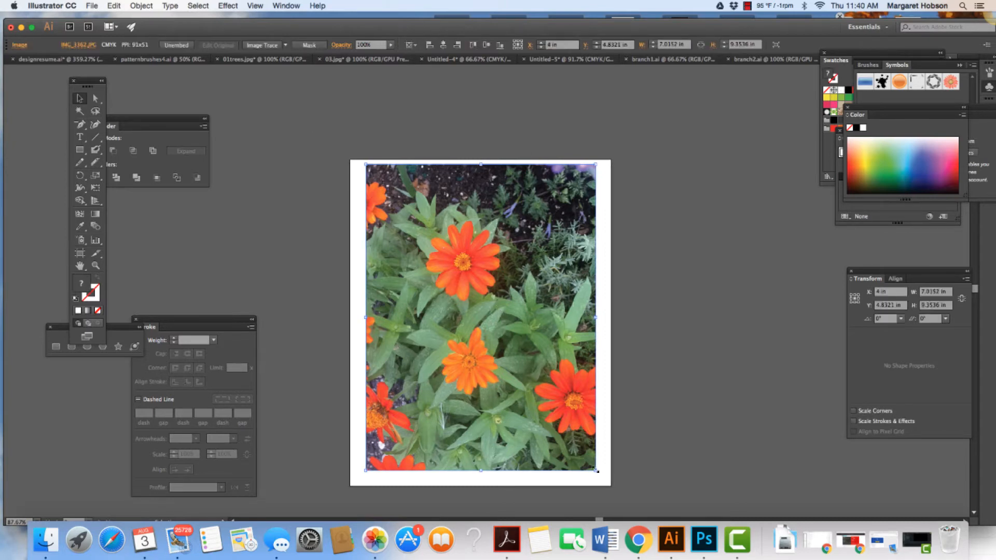
drag(596, 471, 550, 410)
drag(463, 334, 462, 360)
drag(484, 320, 470, 301)
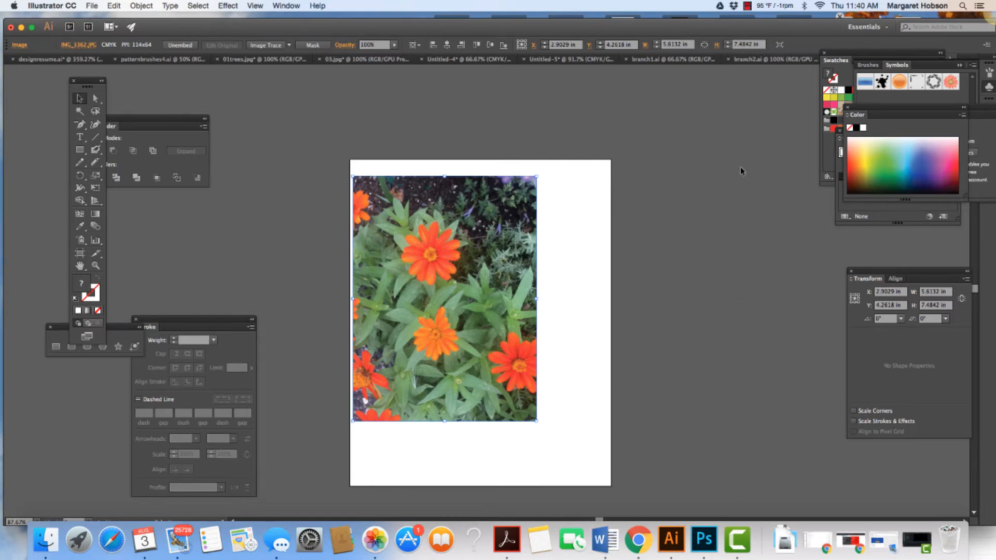
Step: Bring up the document's layer list beside the artboard, with the color controls moved out of the way
drag(857, 109, 818, 267)
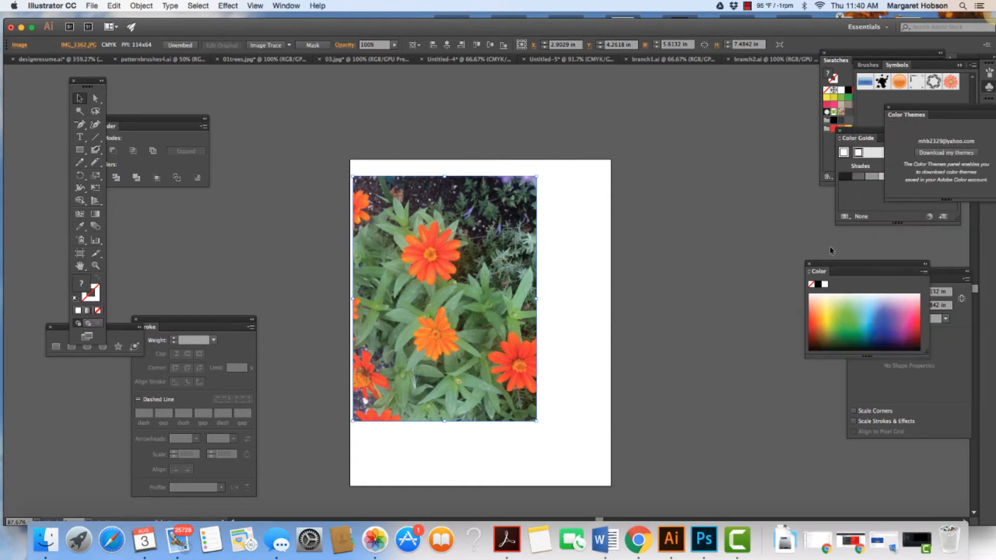
click(291, 7)
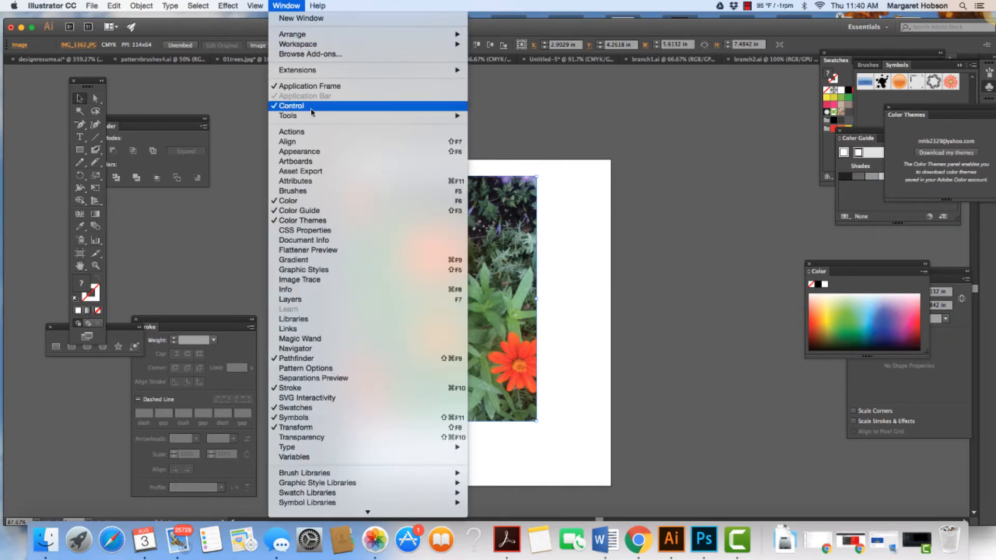
click(308, 299)
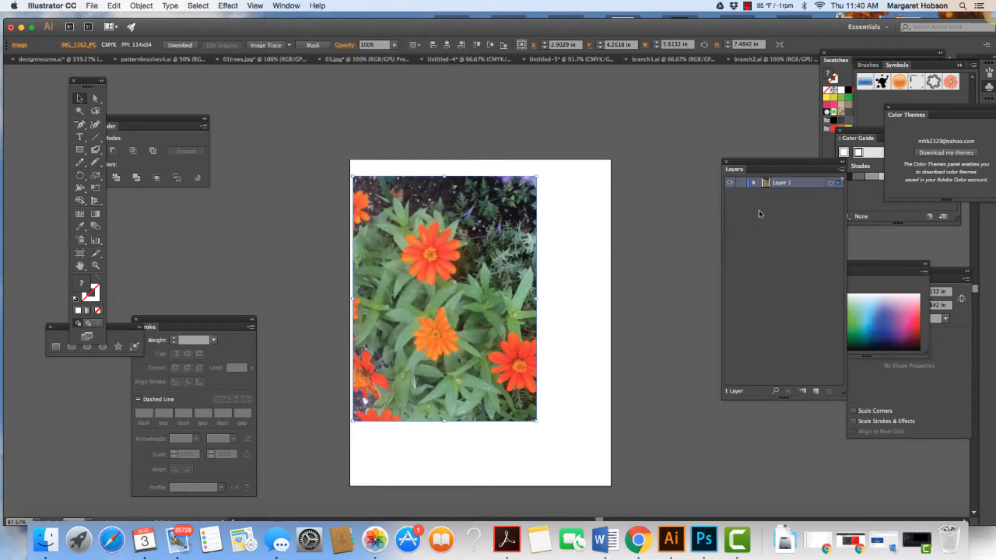
drag(750, 169, 715, 150)
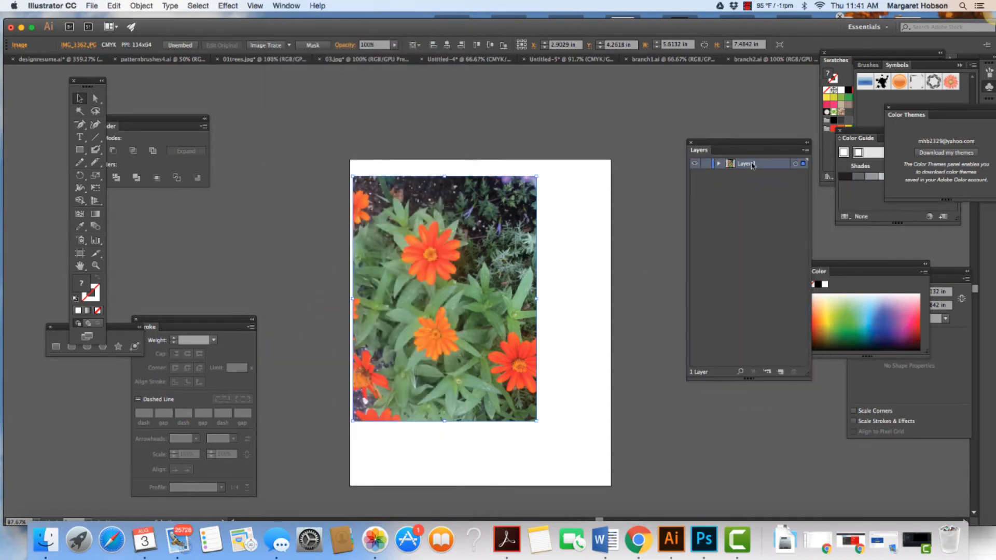
Step: Make Layer 1 a template layer with its images dimmed to 50%
double_click(781, 168)
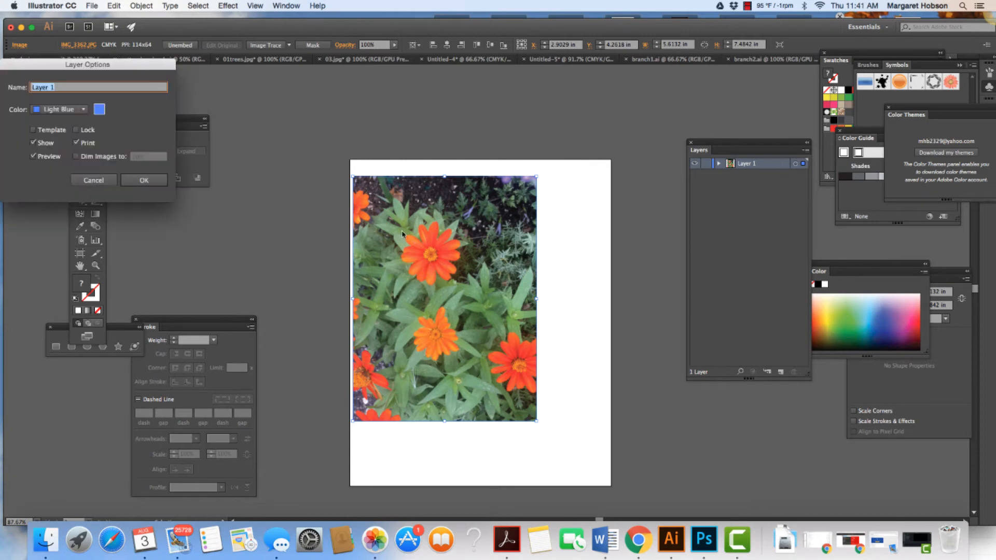
click(33, 131)
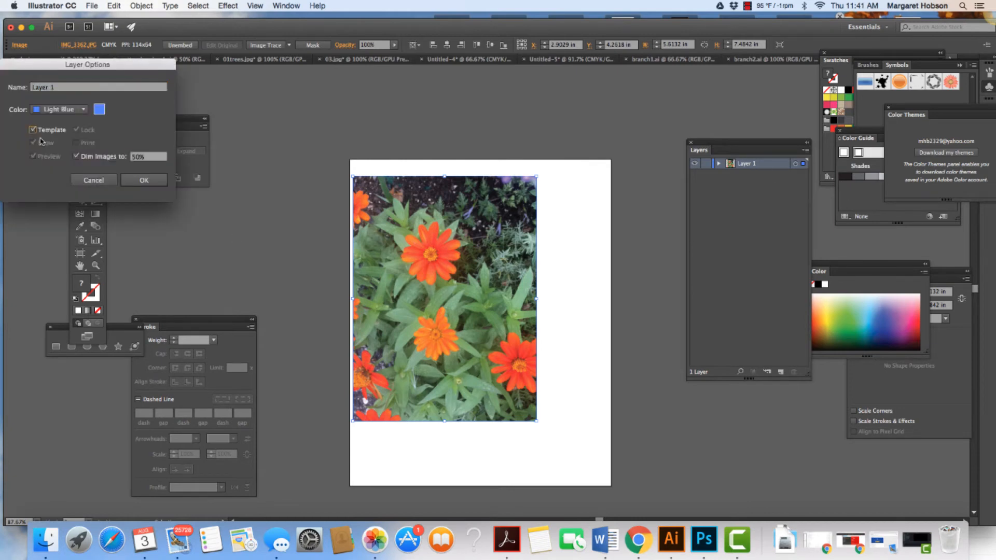
click(145, 181)
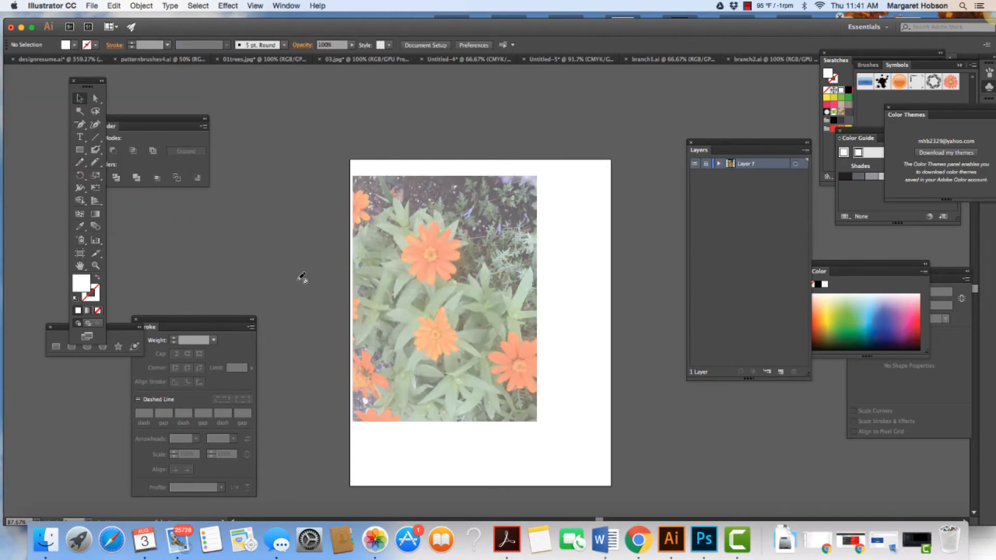
scroll(734, 219, right, 1)
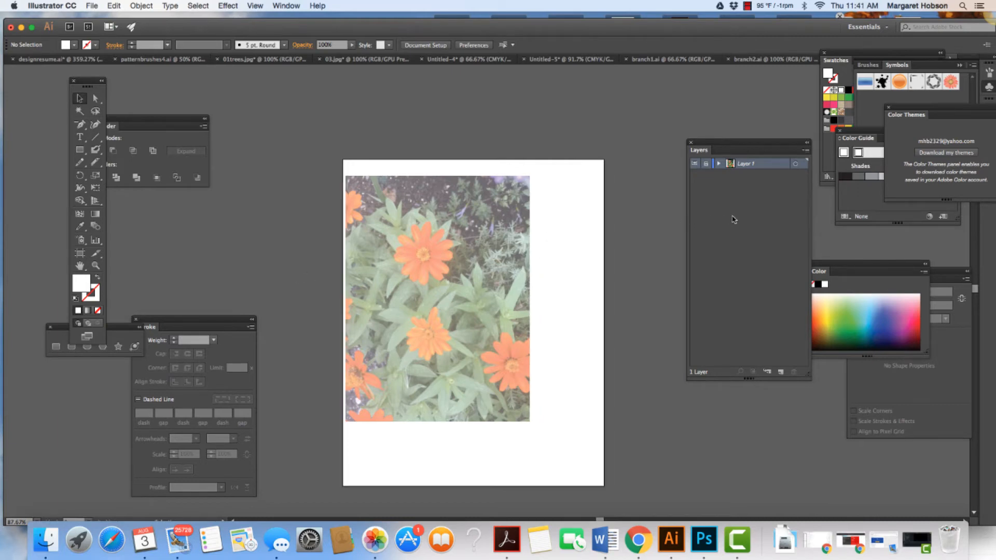
Step: Turn off the template option for Layer 1 and keep the photo layer locked at full strength
double_click(774, 166)
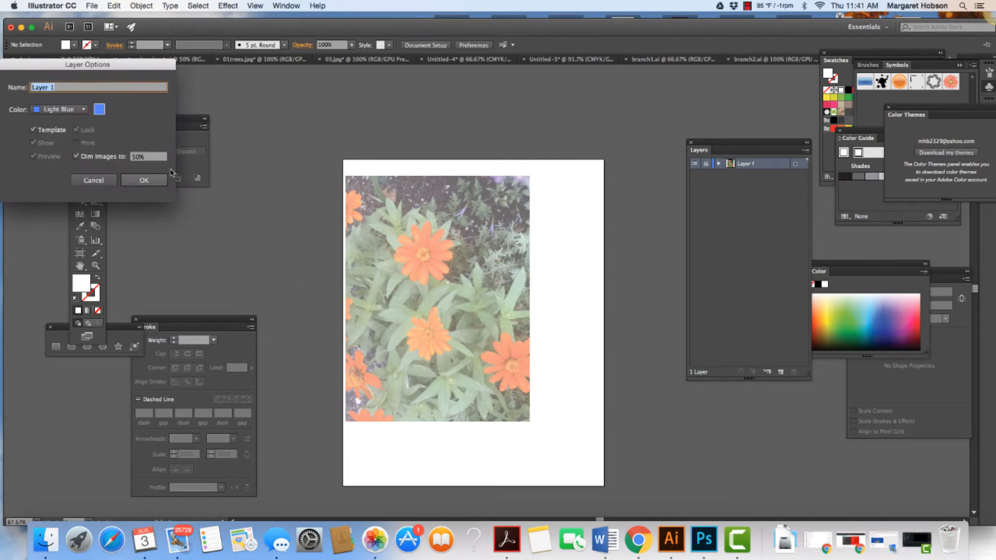
click(34, 129)
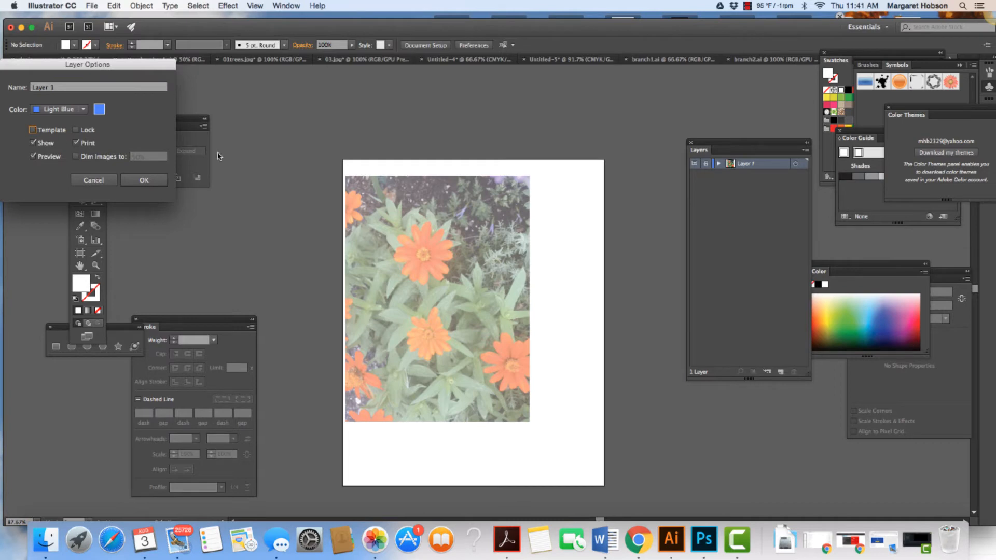
click(134, 181)
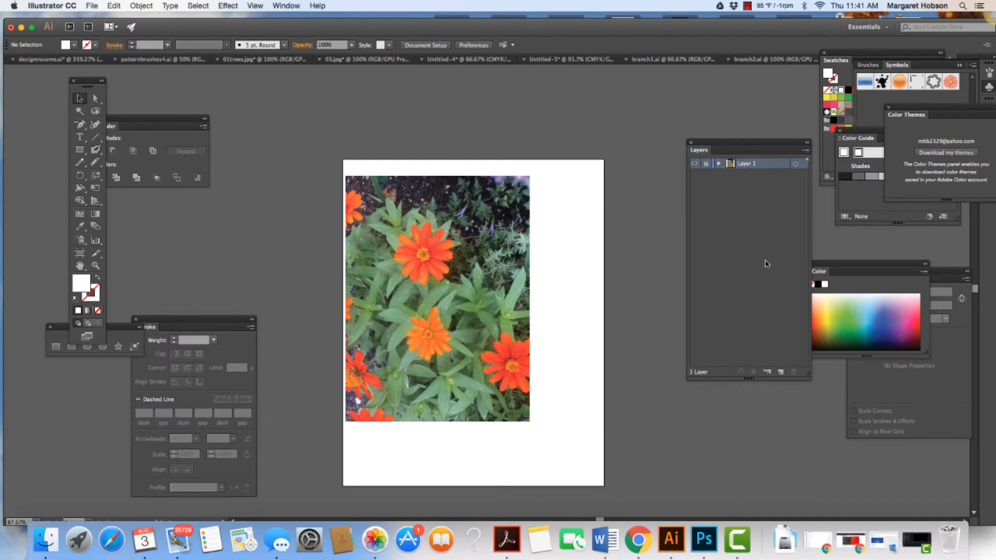
Step: Add a new layer above Layer 1 and name it shape
click(780, 372)
double_click(748, 163)
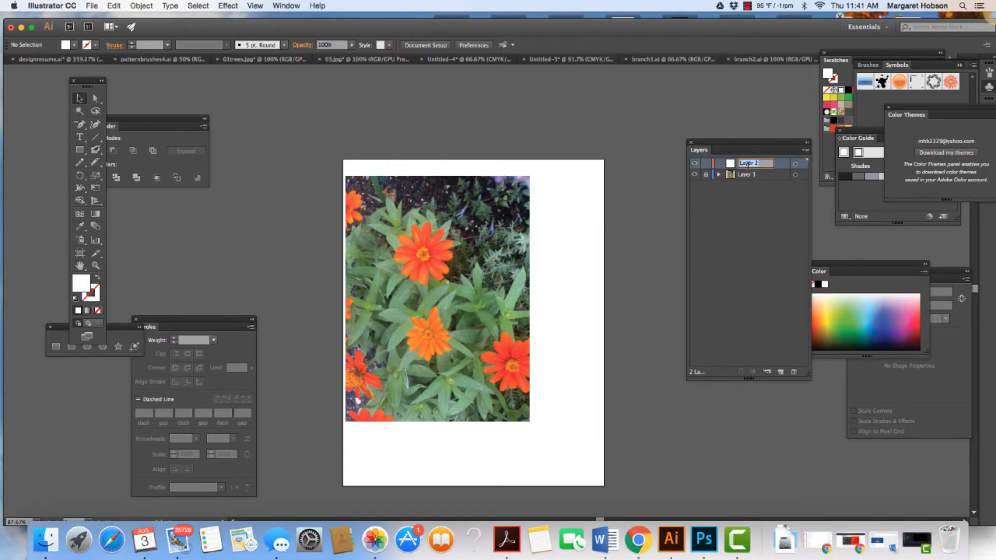
text(shape)
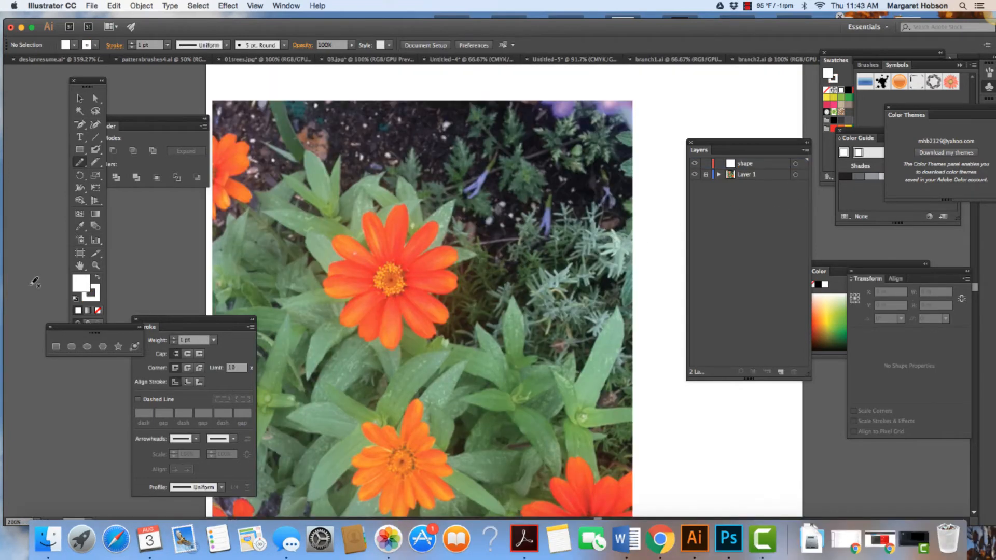
Step: Trace the central orange flower's petal outline with the Pencil tool, about 1.83 by 1.96 in, using no fill and a white 1 pt stroke
click(97, 310)
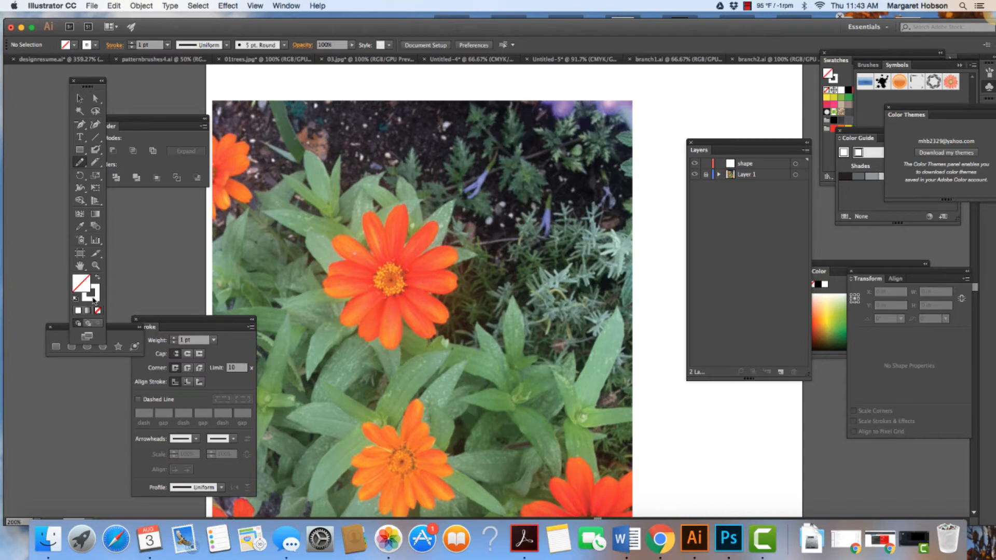
click(94, 297)
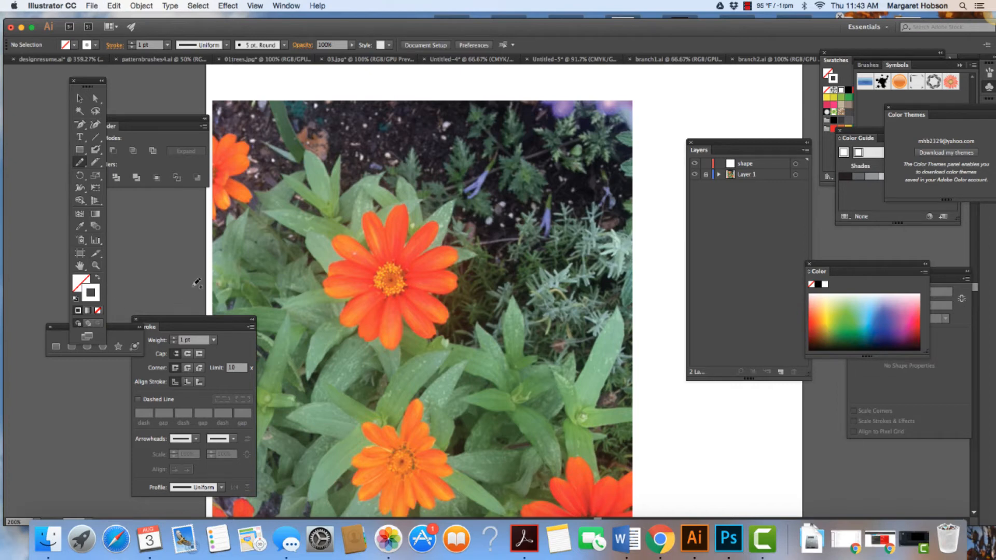
click(284, 45)
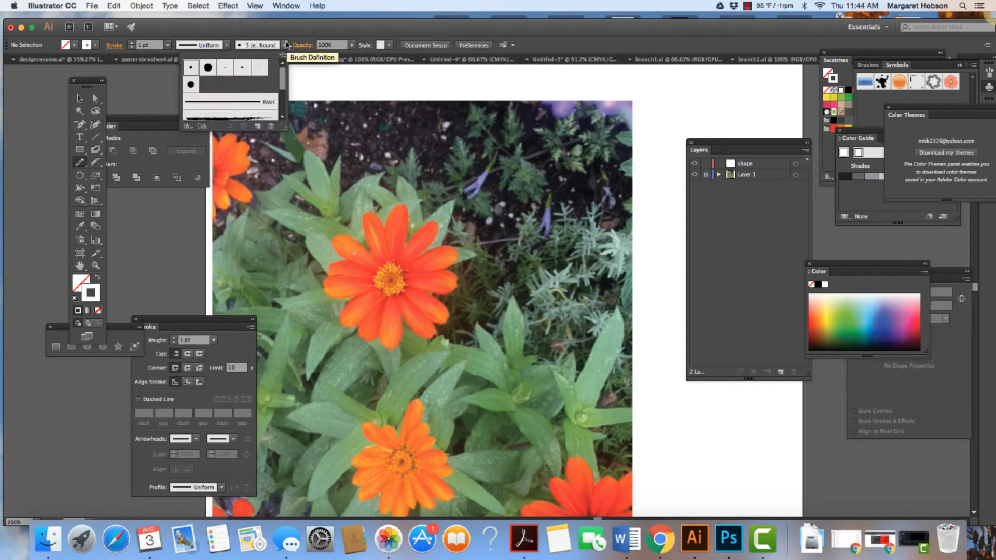
click(158, 45)
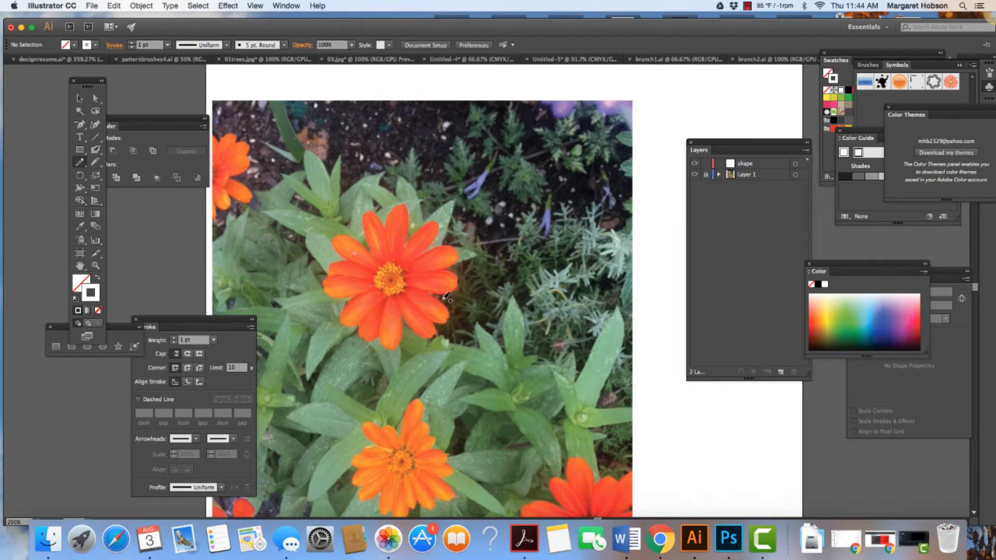
mouse_move(444, 324)
mouse_down()
mouse_move(429, 321)
mouse_move(430, 340)
mouse_move(408, 319)
mouse_move(400, 345)
mouse_move(387, 343)
mouse_up()
drag(376, 250, 377, 250)
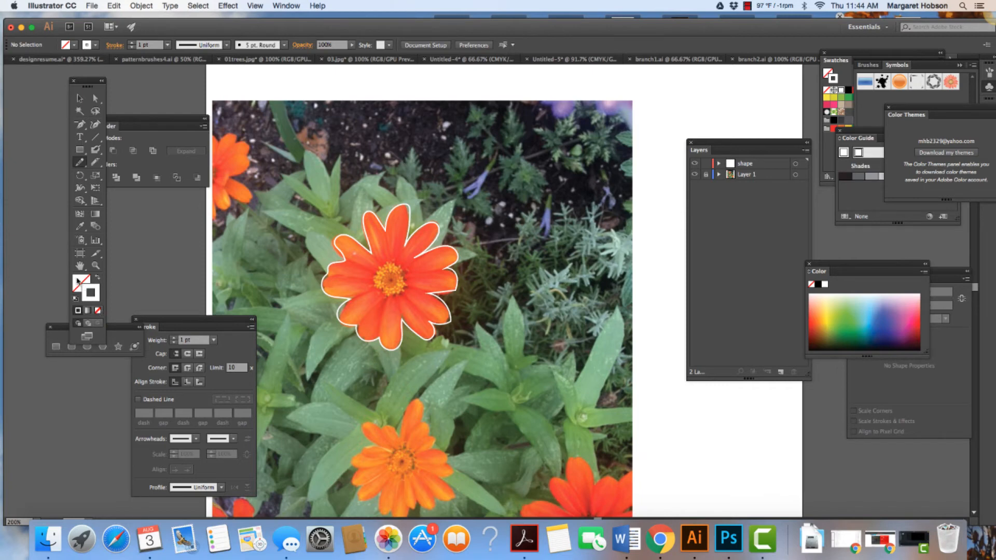
Step: Fill the traced flower outline with a red-orange sampled from a petal in the photo
click(78, 282)
click(80, 226)
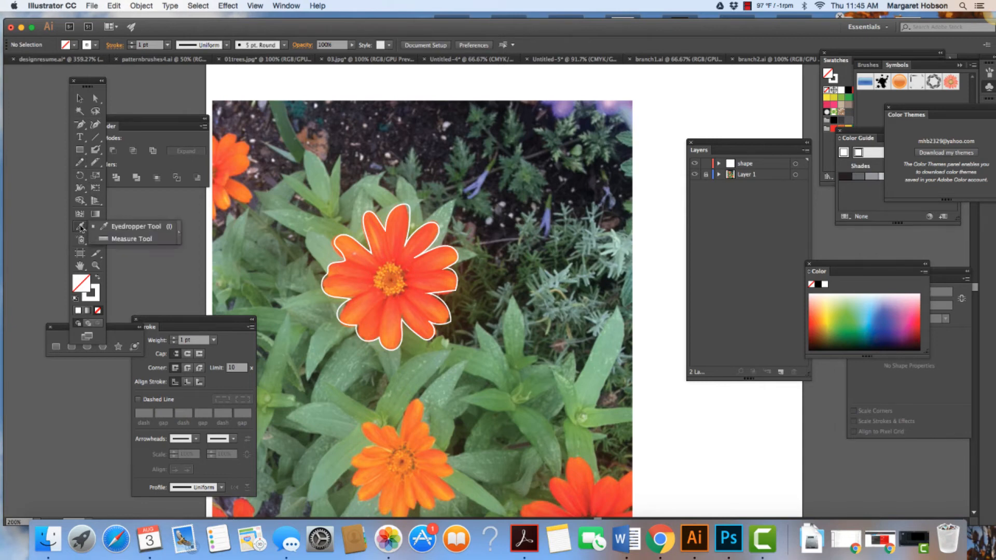
click(372, 273)
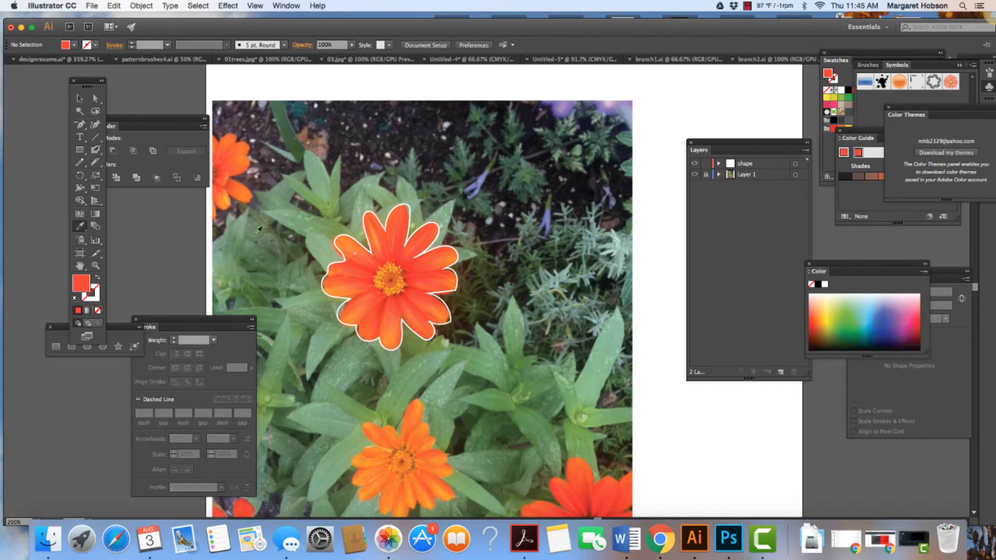
key(v)
click(347, 241)
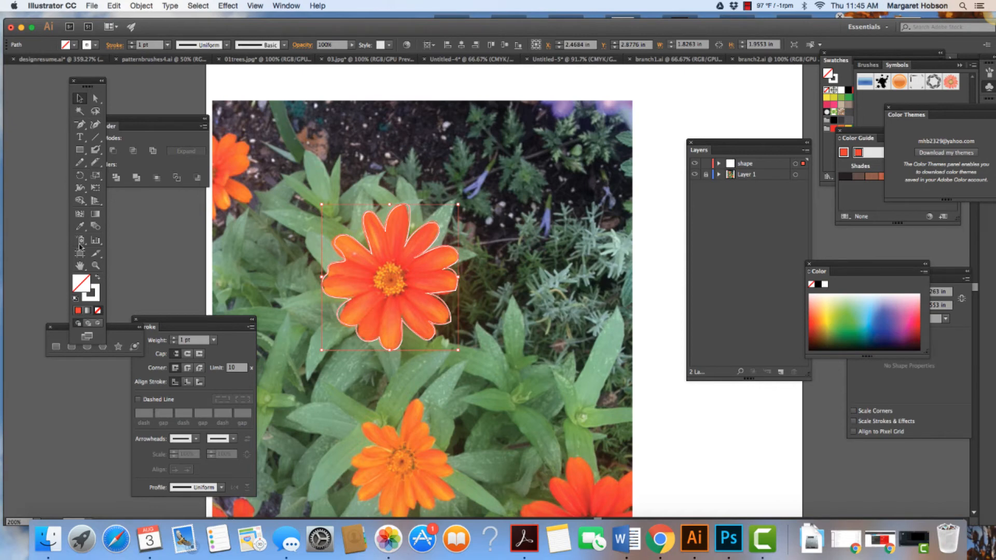
click(79, 310)
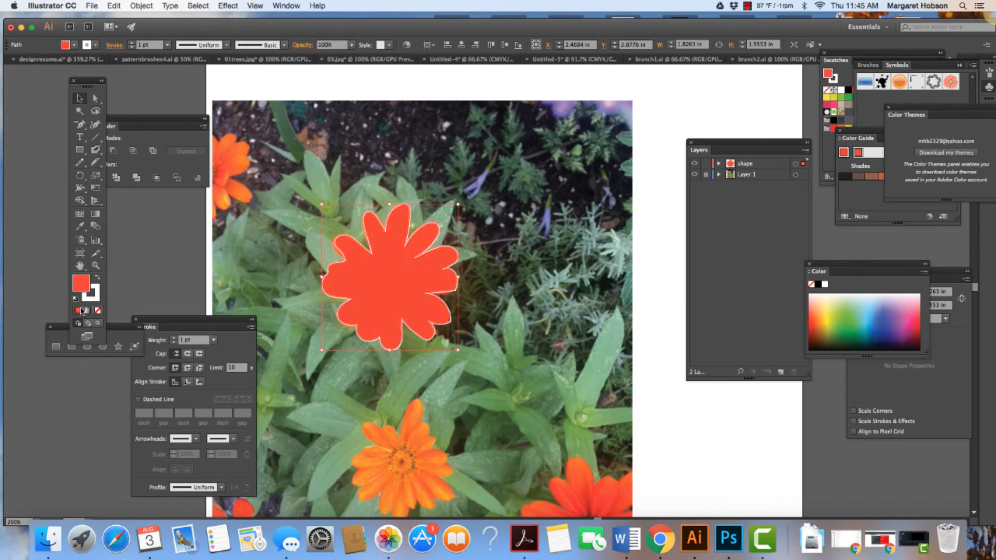
Step: Remove the stroke from the filled flower shape and deselect it
click(95, 298)
click(97, 310)
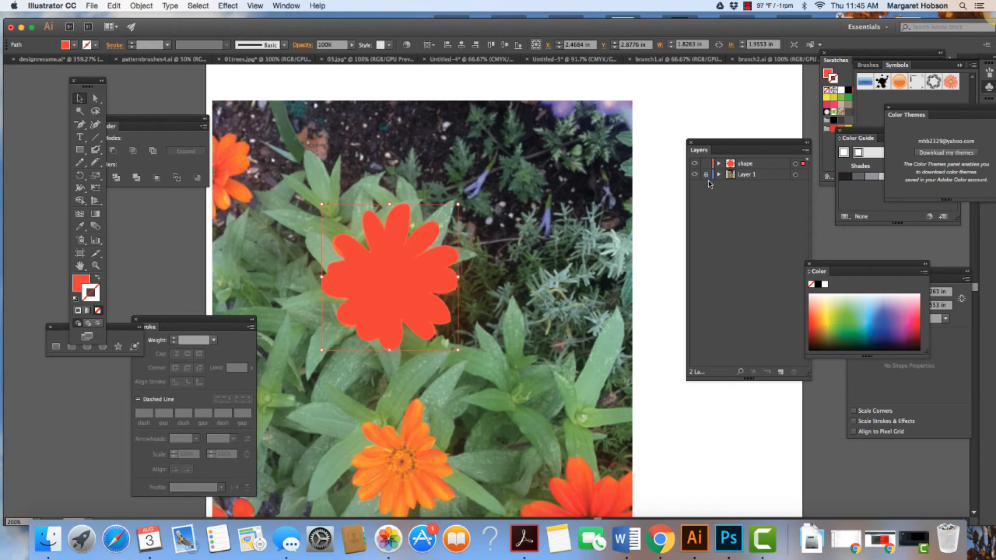
click(732, 249)
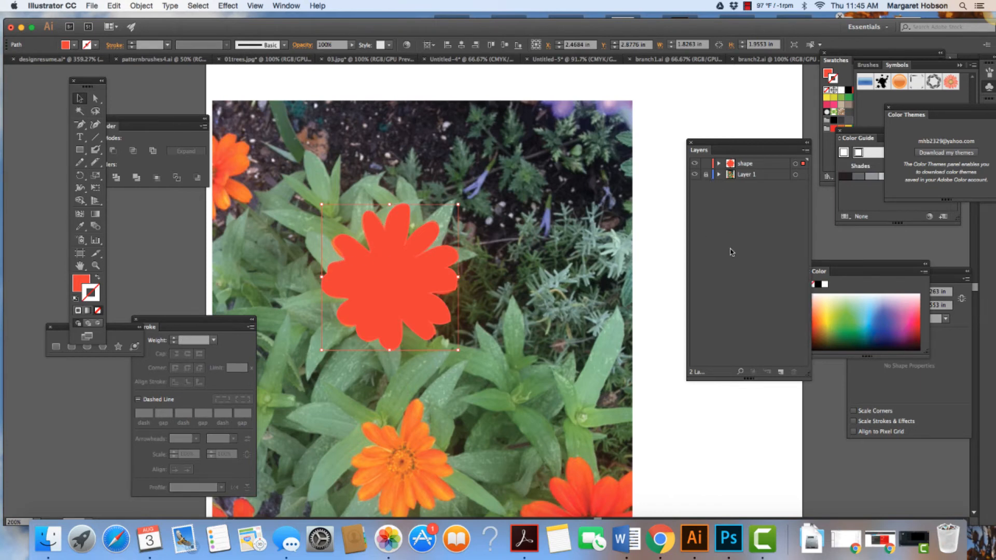
click(652, 252)
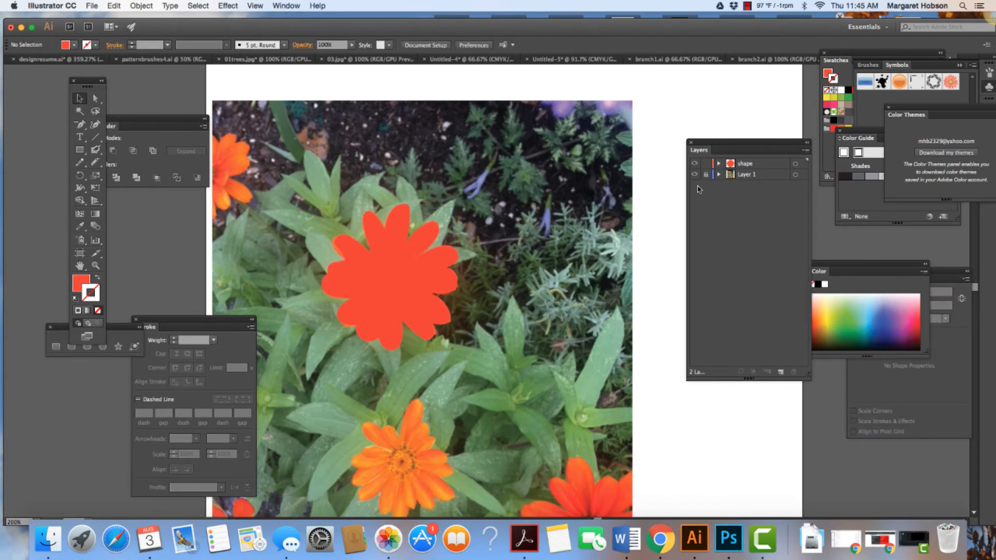
Step: Toggle the visibility of Layer 1 to view the flower silhouette without the photo, and check the shape layer's contents
click(694, 175)
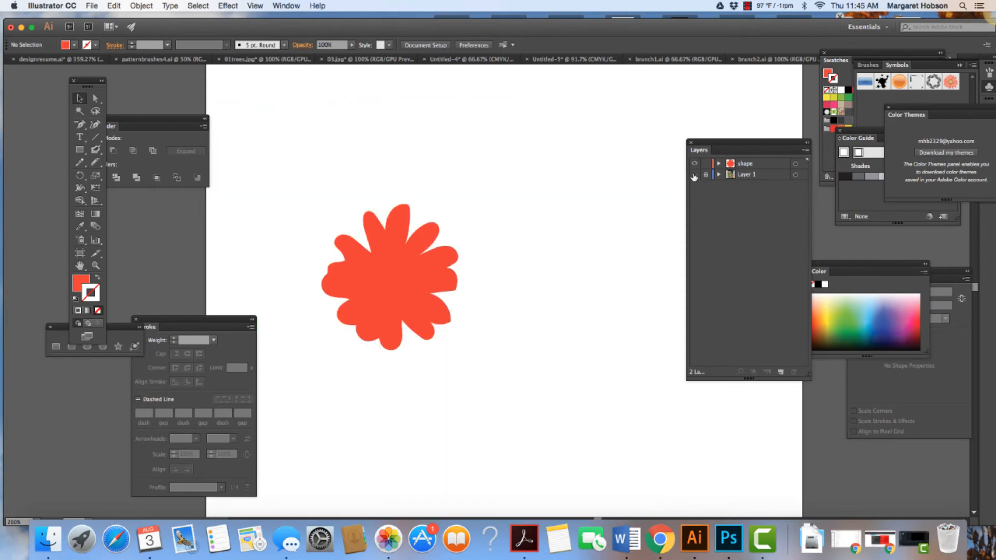
click(694, 176)
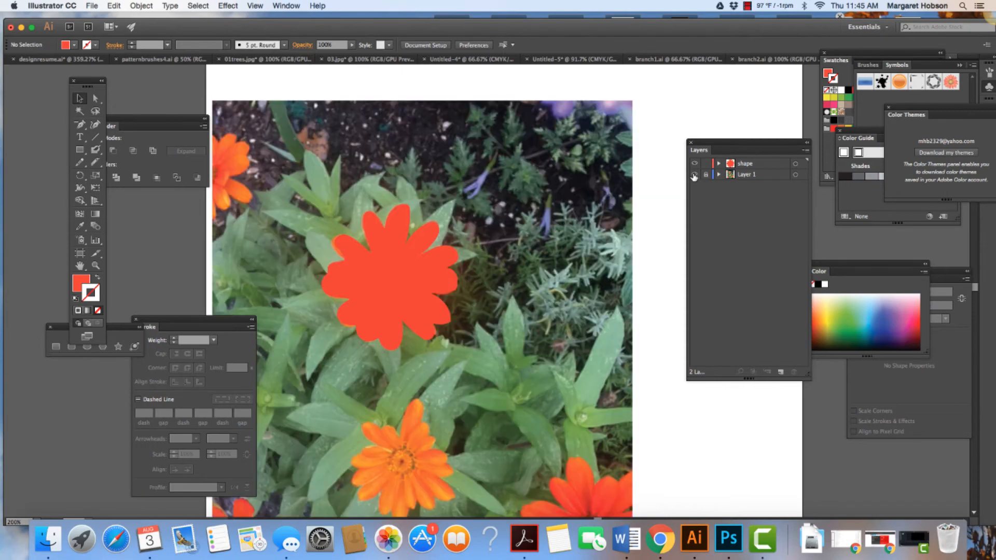
click(694, 175)
click(694, 176)
click(694, 176)
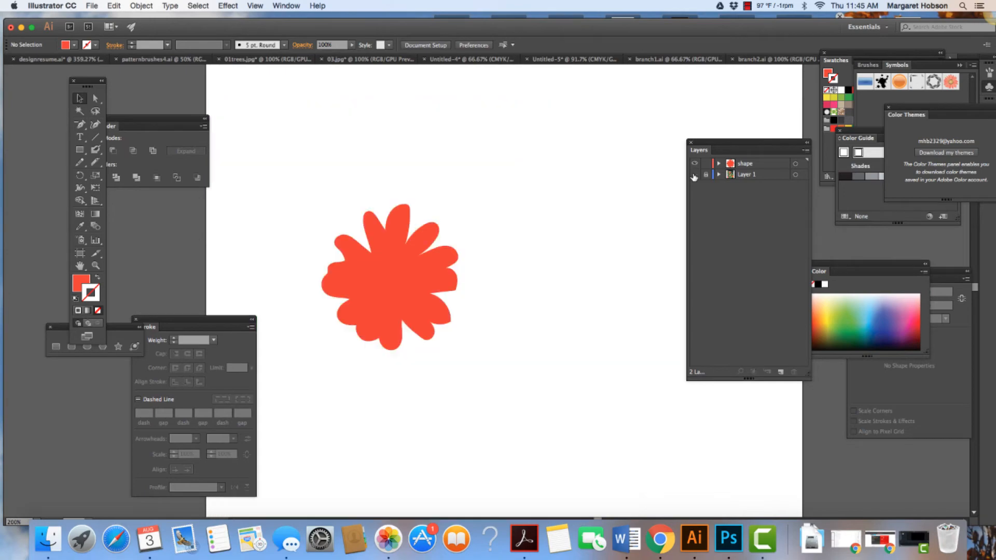
click(694, 176)
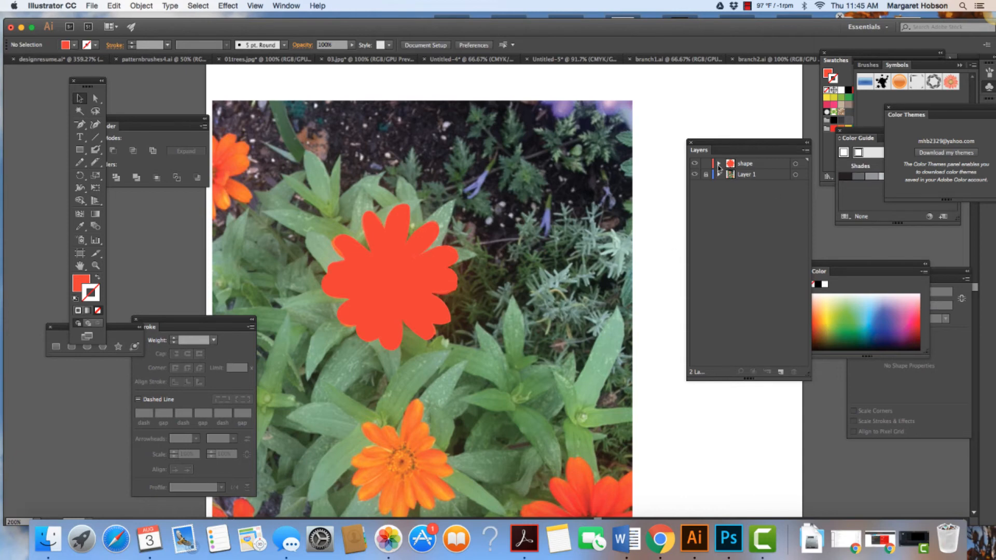
click(719, 164)
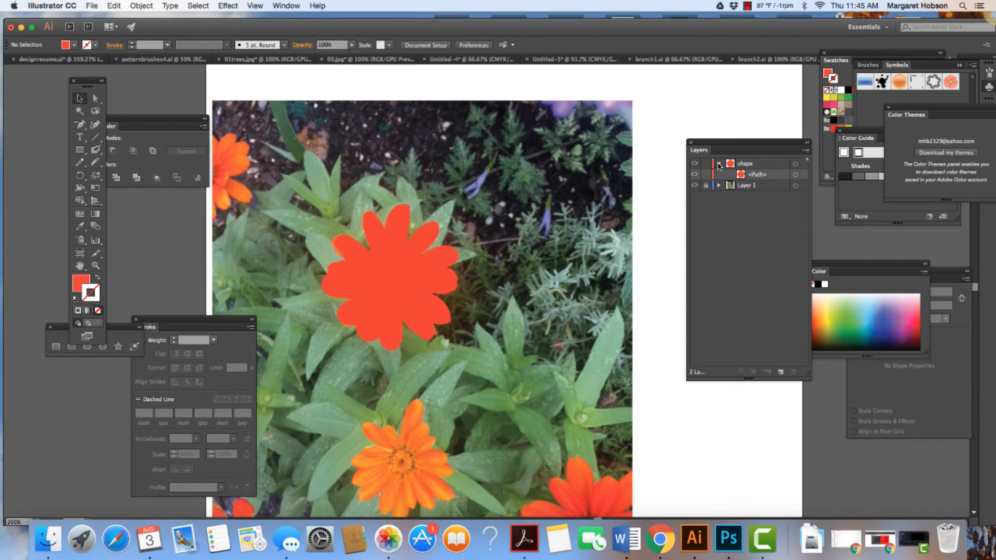
click(719, 164)
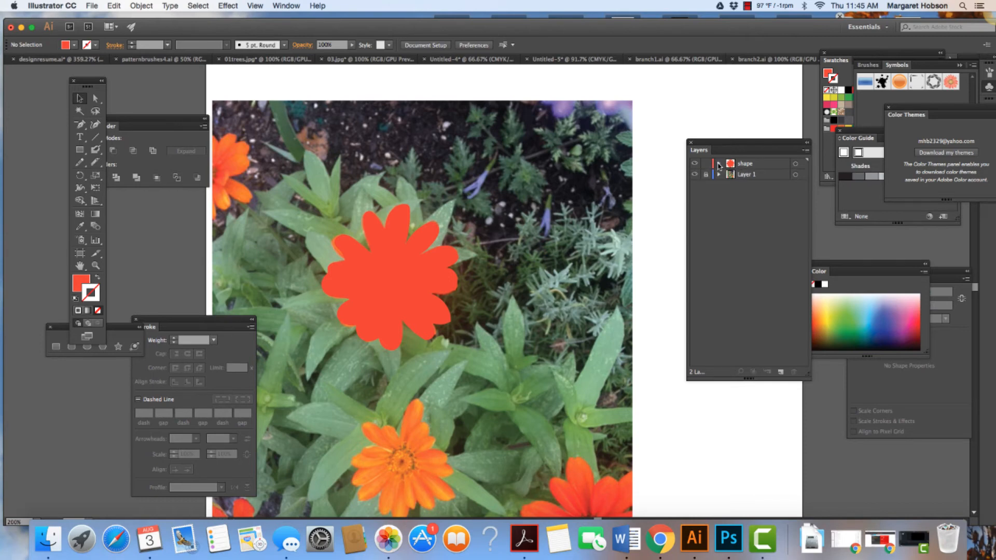
Step: Lock the shape layer and toggle its visibility to compare the flat silhouette with the photographed flower
click(696, 164)
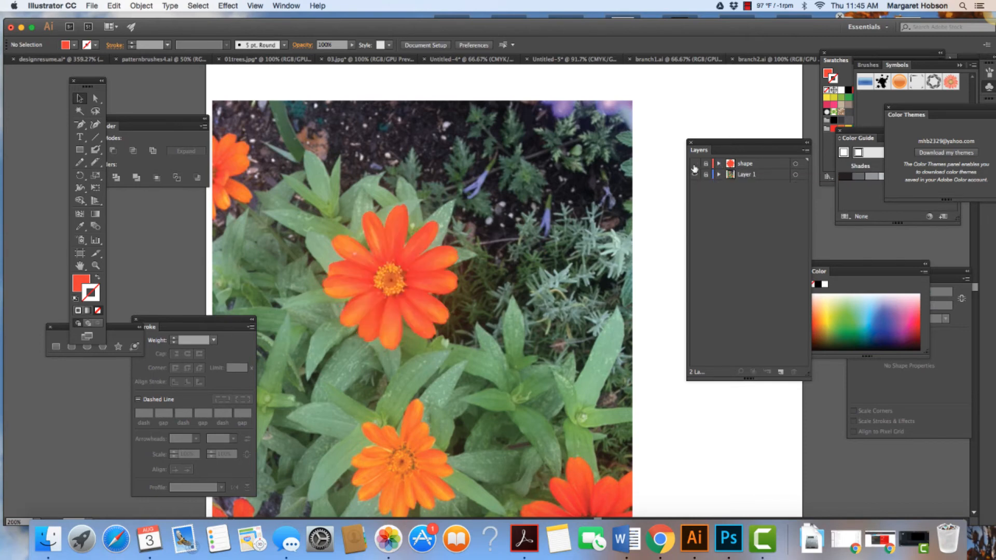
click(695, 164)
click(695, 164)
click(695, 164)
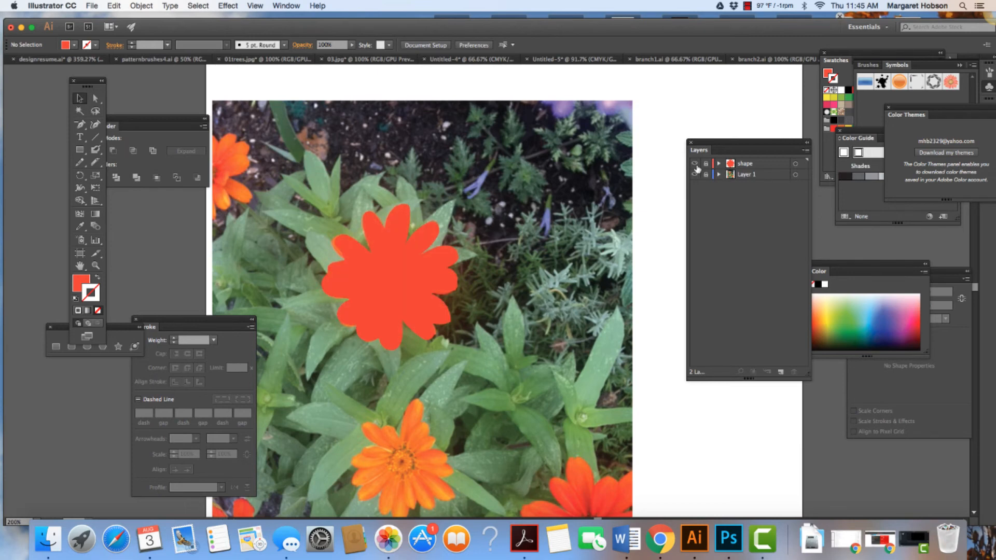
click(695, 164)
click(695, 164)
Step: Add a new layer above shape, name it details, and hide the shape layer
click(781, 372)
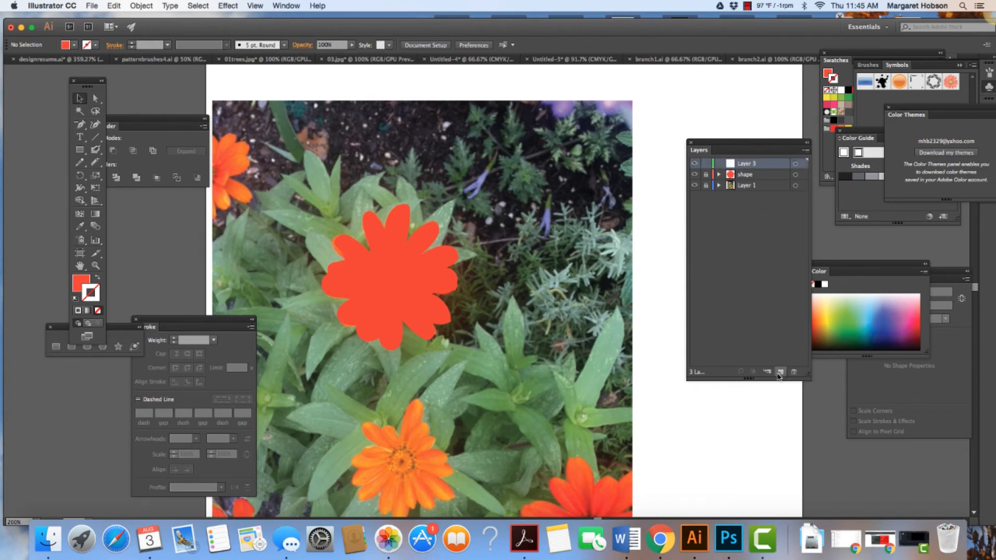
double_click(750, 165)
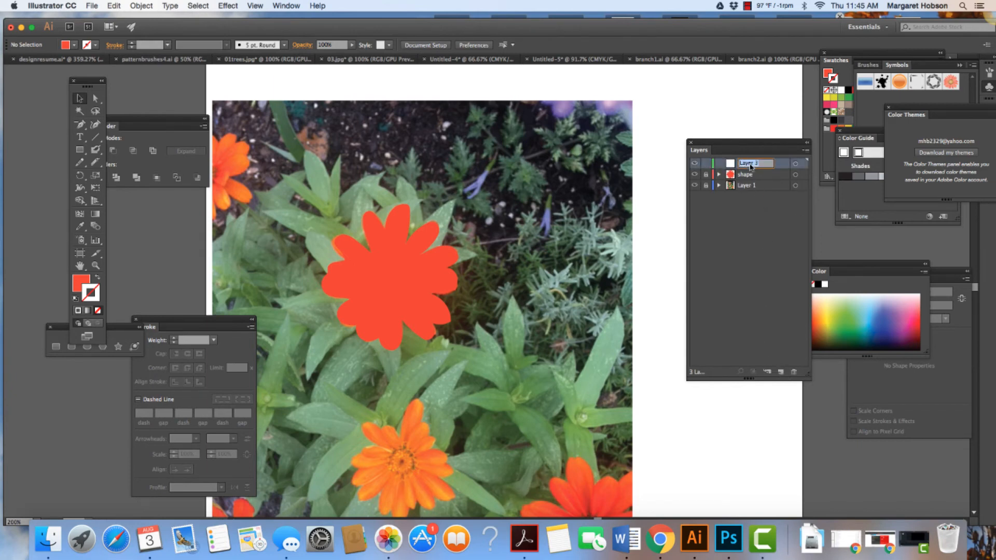
text(details)
key(Return)
click(695, 174)
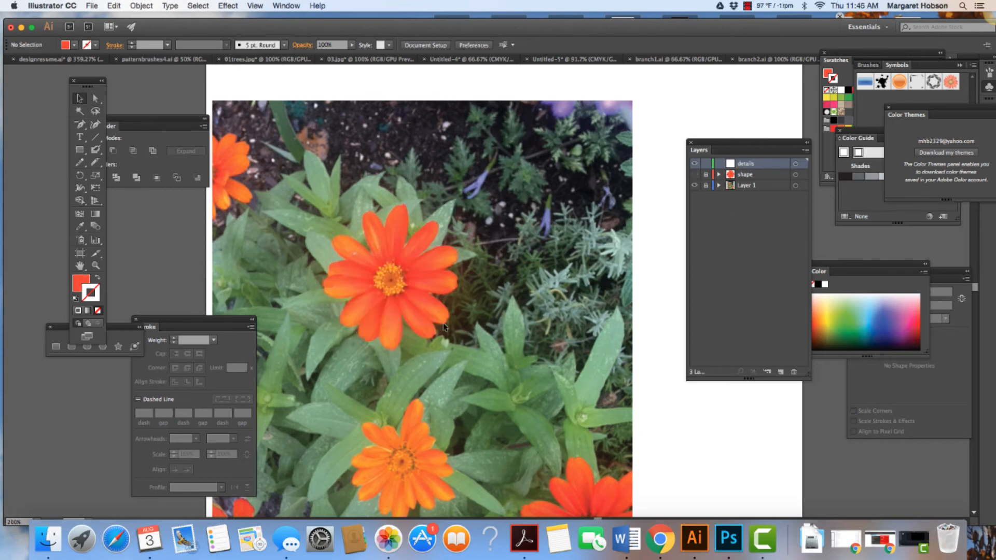
Step: Trace the petal just left of the flower's topmost one with the Pencil tool, about 0.37 by 0.72 in, with no fill or stroke
key(super+equal)
key(super+equal)
key(super+equal)
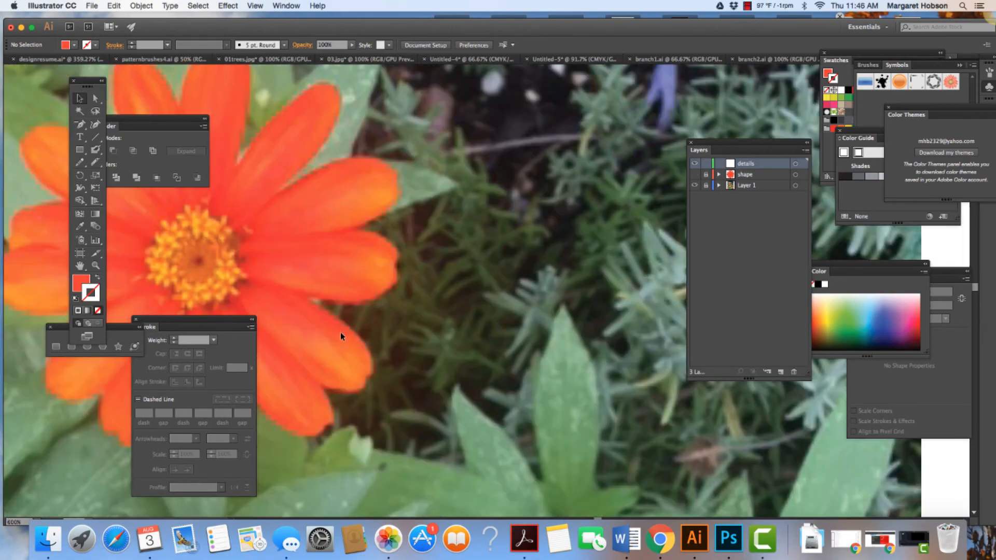
key(h)
drag(318, 309, 551, 358)
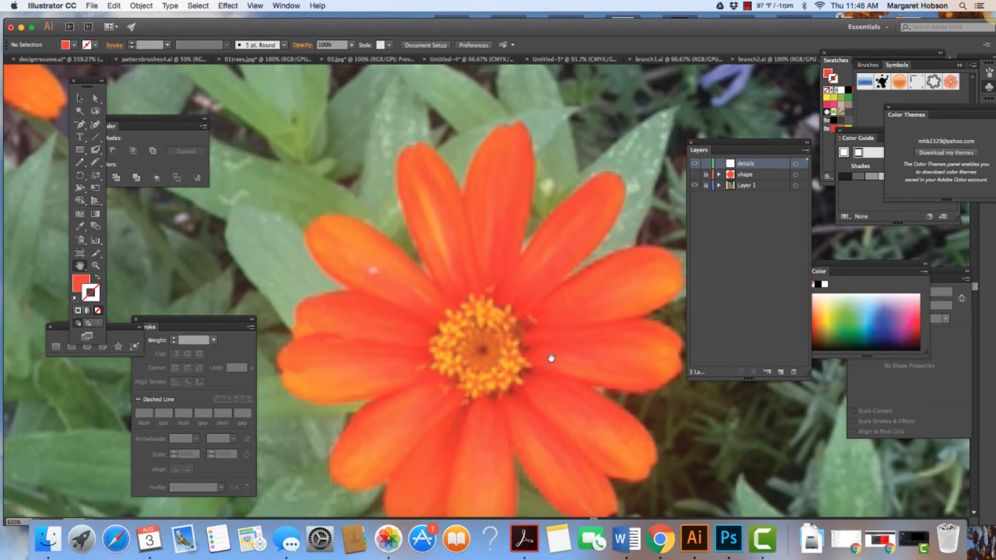
key(p)
drag(82, 165, 121, 167)
click(97, 310)
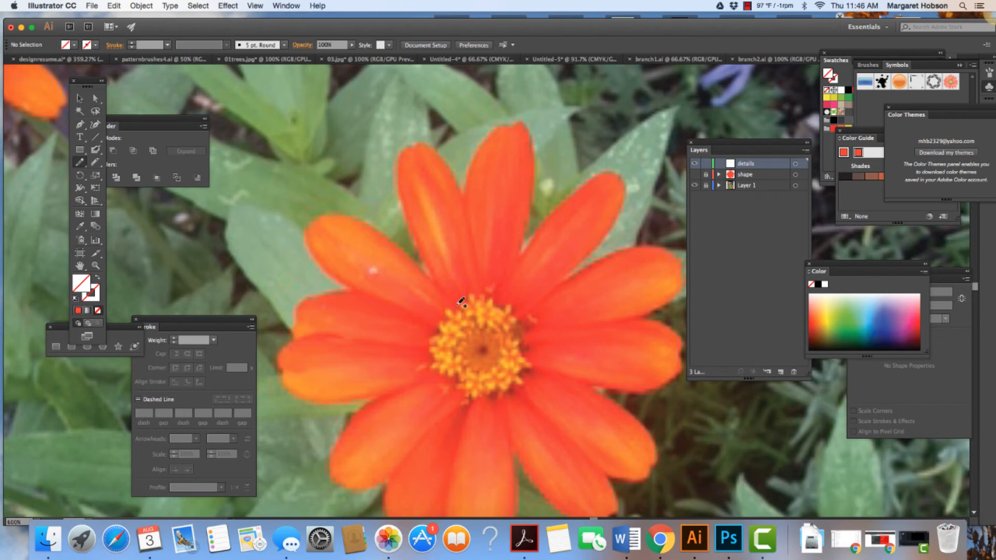
mouse_move(455, 305)
mouse_down()
mouse_move(416, 236)
mouse_move(408, 147)
mouse_move(439, 149)
mouse_move(455, 168)
mouse_move(481, 277)
mouse_move(482, 294)
mouse_move(460, 303)
mouse_up()
Step: Fill the traced petal on the details layer with a red sampled from the base of that petal
click(79, 98)
click(400, 171)
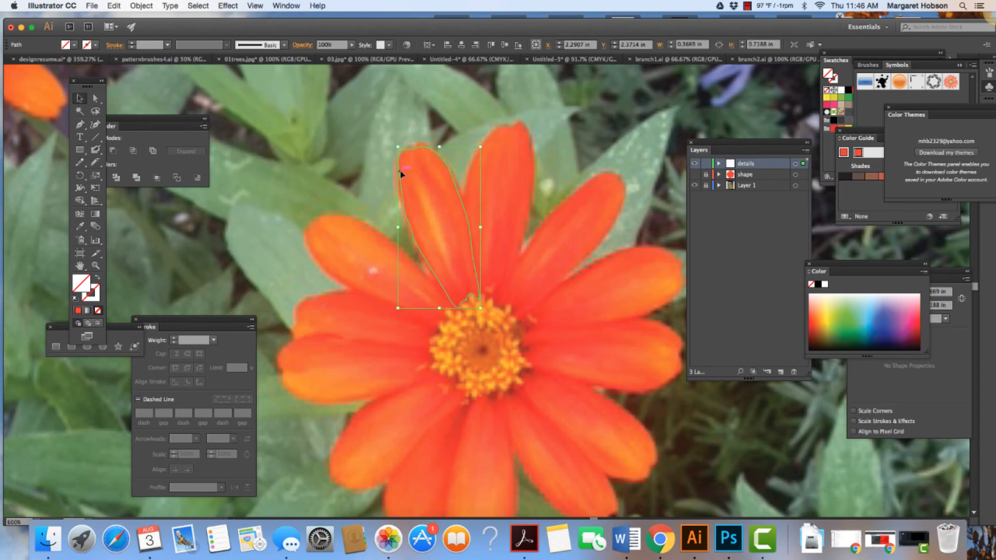
click(361, 167)
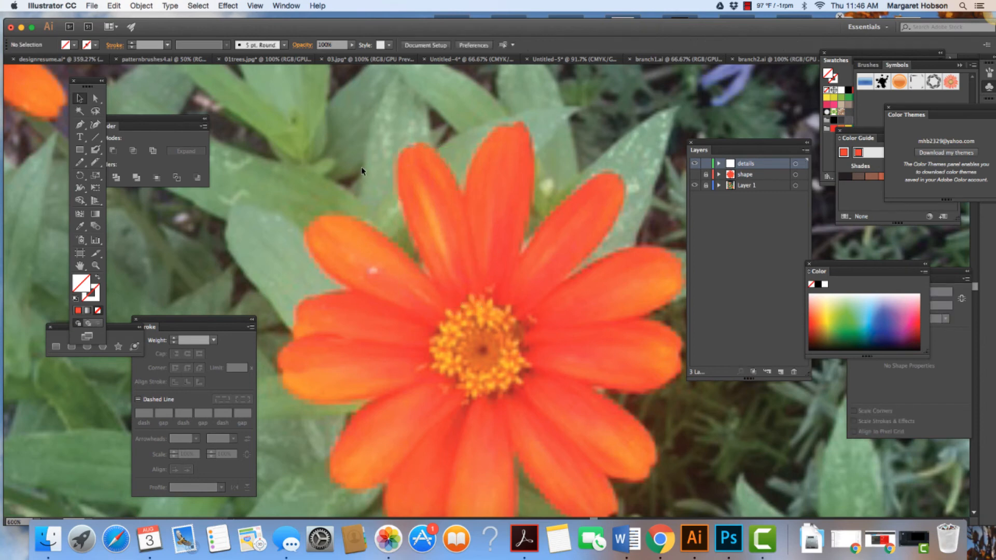
click(401, 198)
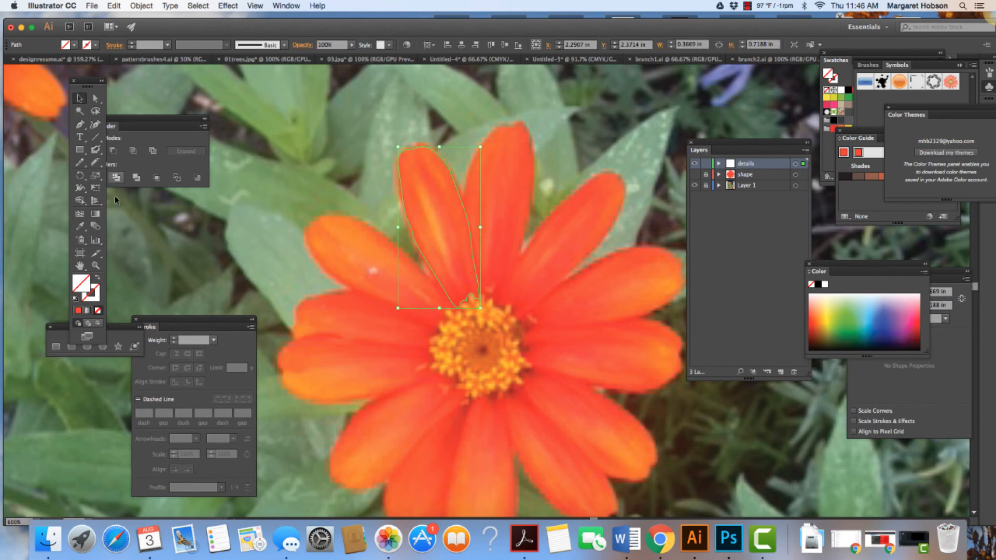
click(81, 227)
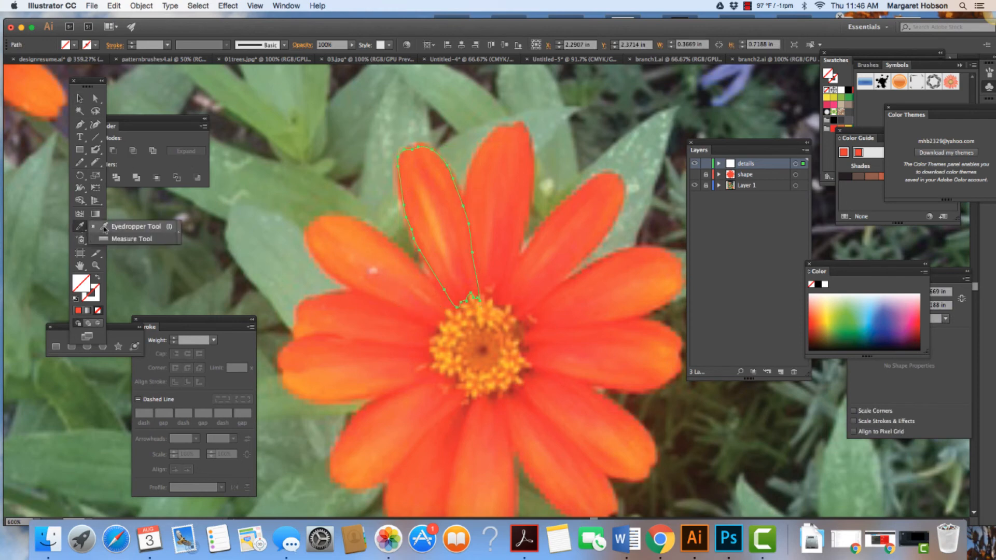
click(130, 227)
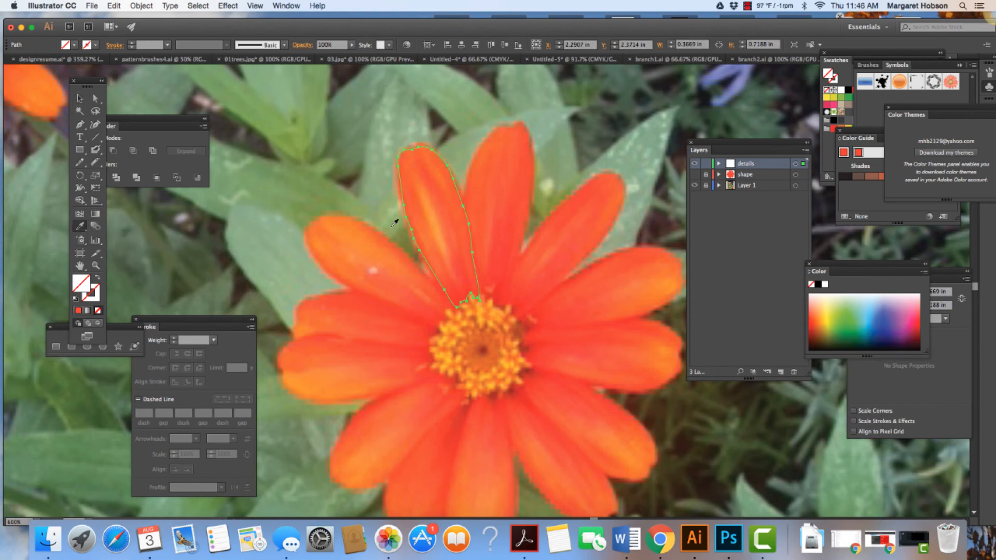
click(464, 287)
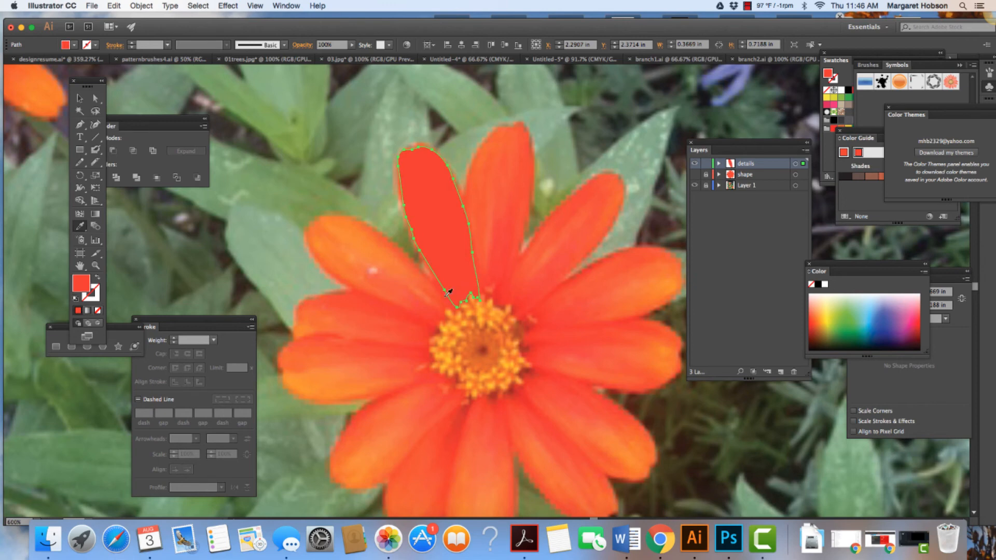
Step: Toggle the shape layer's visibility to compare the filled petal's color with the silhouette beneath, leaving the layer shown
click(695, 175)
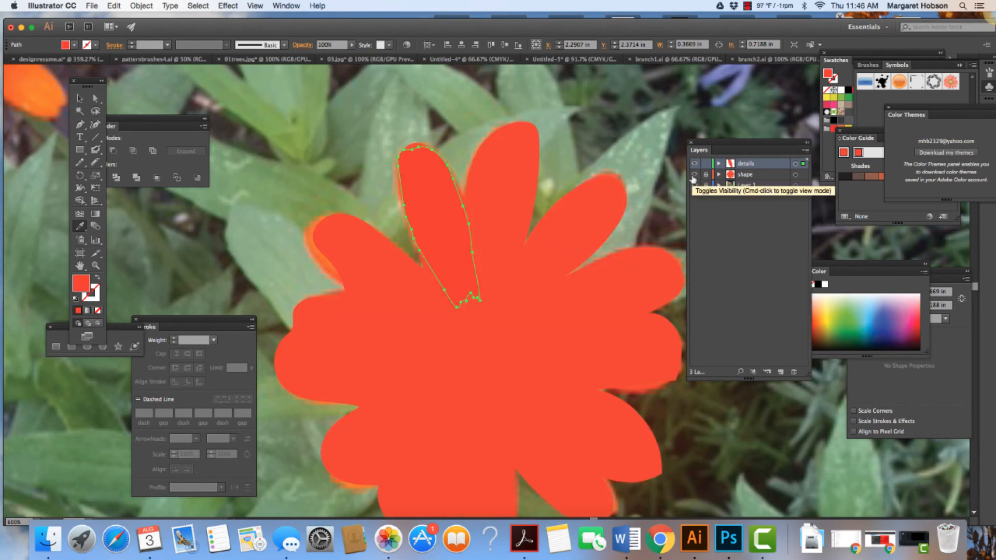
click(694, 175)
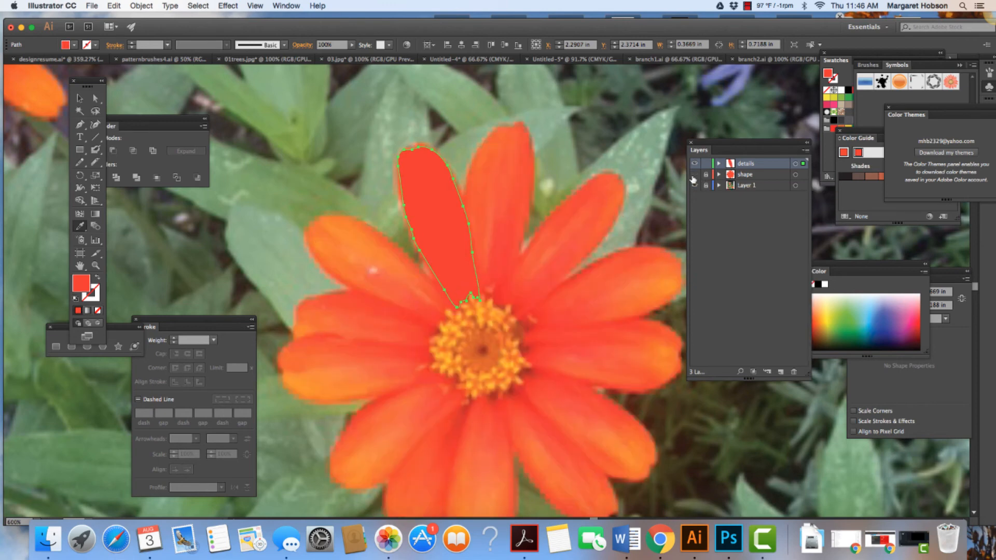
click(694, 176)
click(694, 175)
click(694, 176)
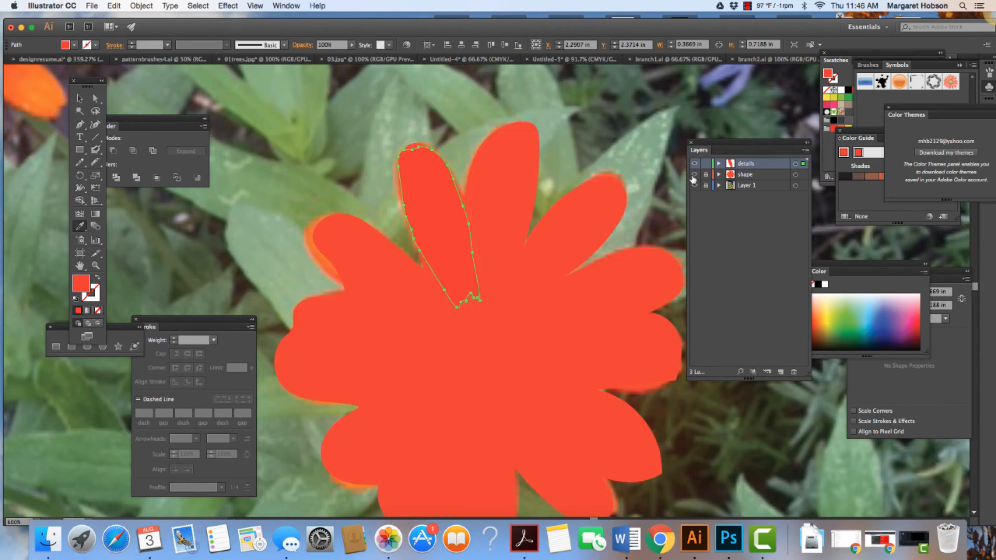
Step: Hide the shape layer and the red petal path inside the details layer so the photographed petal is exposed
click(694, 175)
click(694, 175)
click(694, 175)
click(694, 175)
click(694, 176)
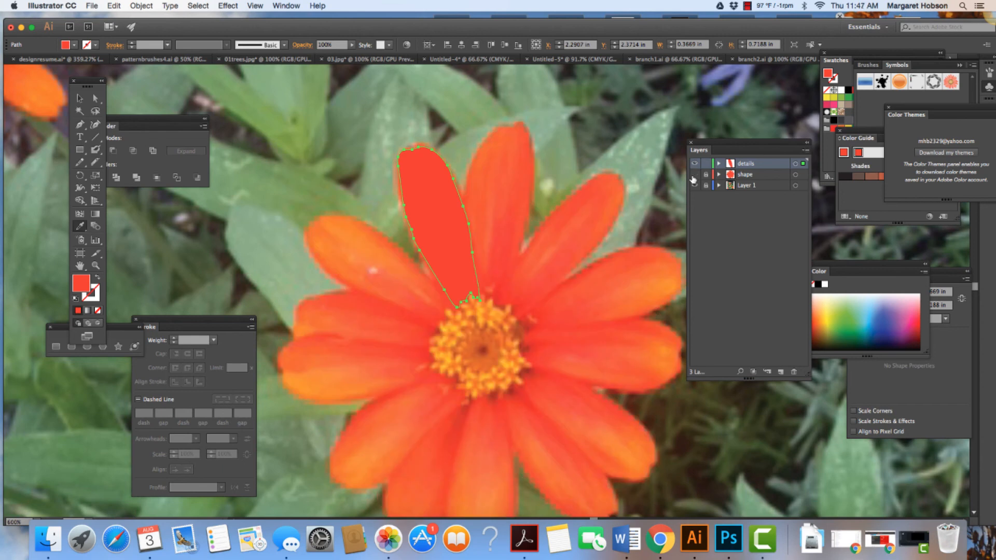
click(694, 176)
click(694, 175)
click(719, 164)
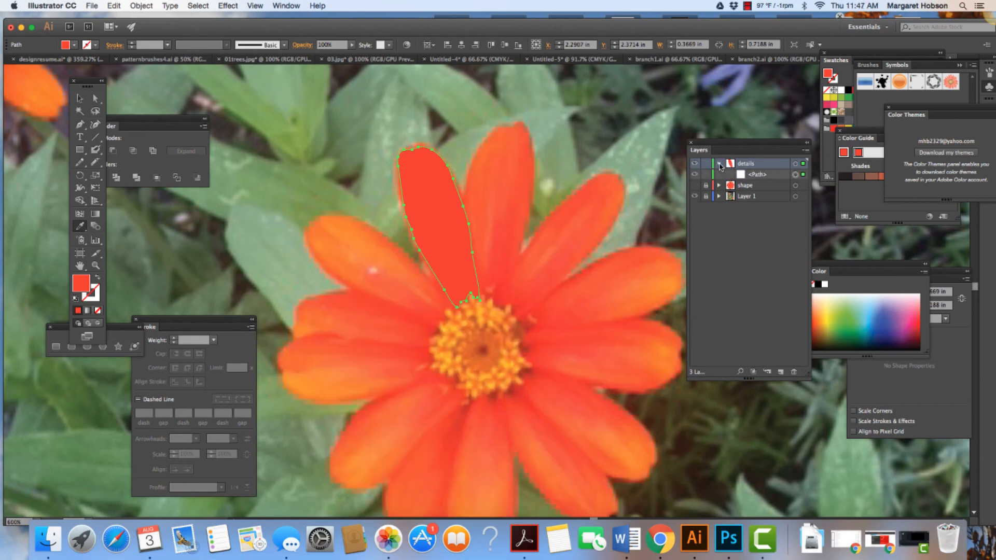
click(694, 175)
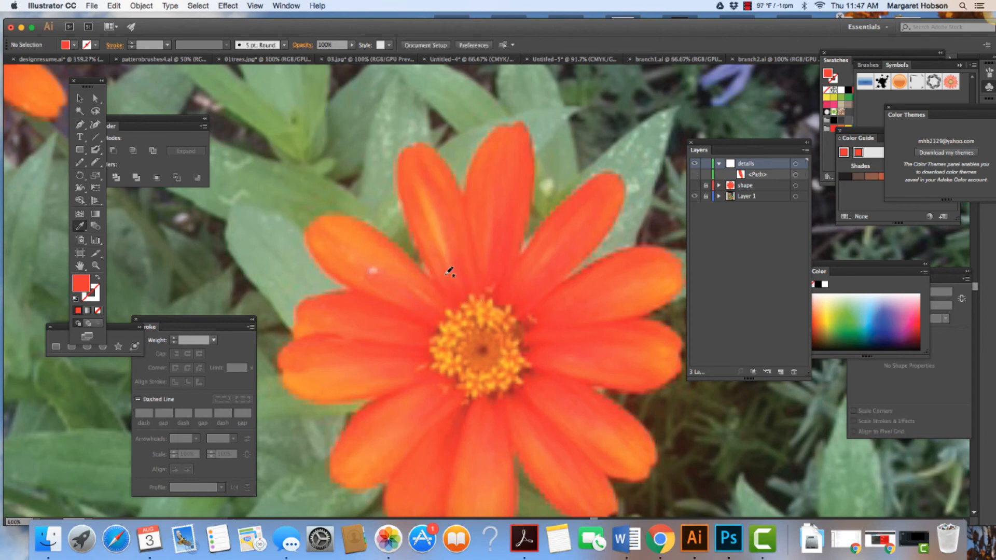
Step: Draw a narrow freehand streak, about 0.16 by 0.37 in, along the highlight of the photographed petal on the details layer
key(b)
mouse_move(447, 255)
mouse_down()
mouse_move(416, 179)
mouse_move(437, 200)
mouse_move(452, 258)
mouse_up()
drag(450, 260, 450, 259)
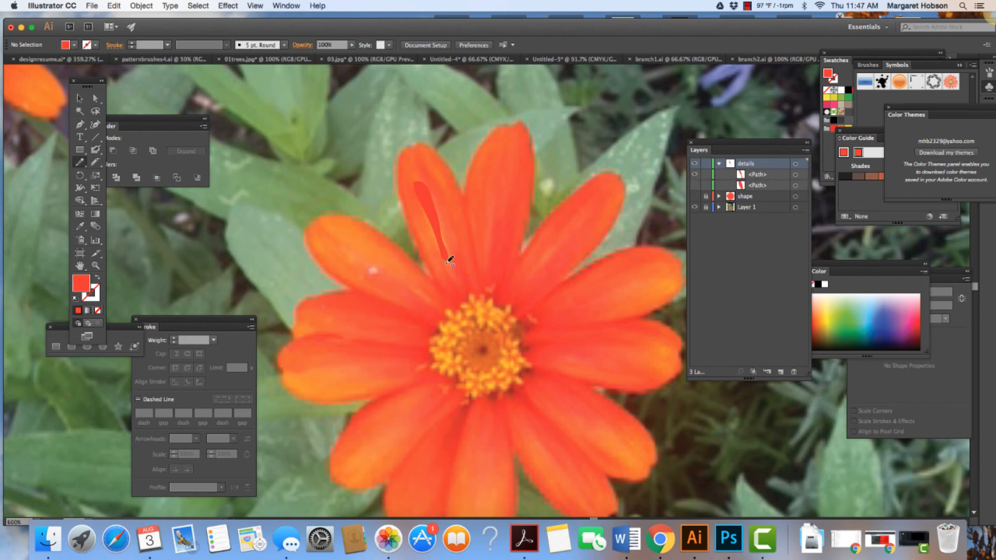
Step: Clear the highlight streak's fill and refill it with a light orange sampled from the photographed petal
click(98, 313)
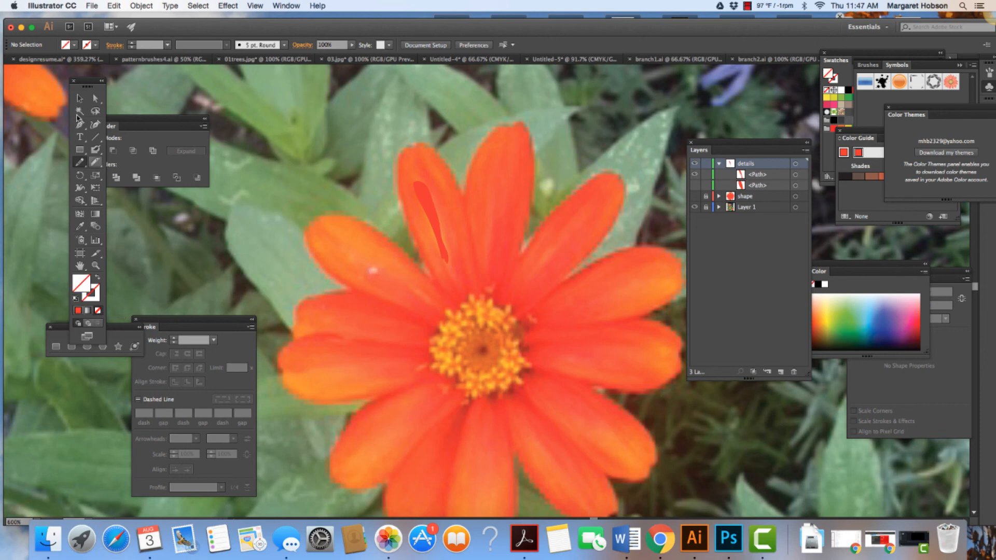
click(80, 98)
click(428, 224)
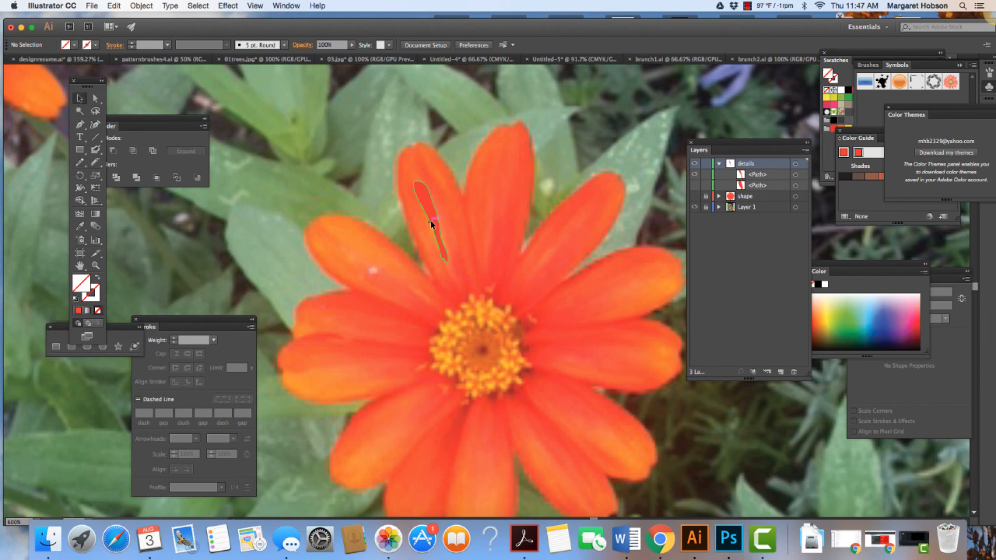
click(97, 312)
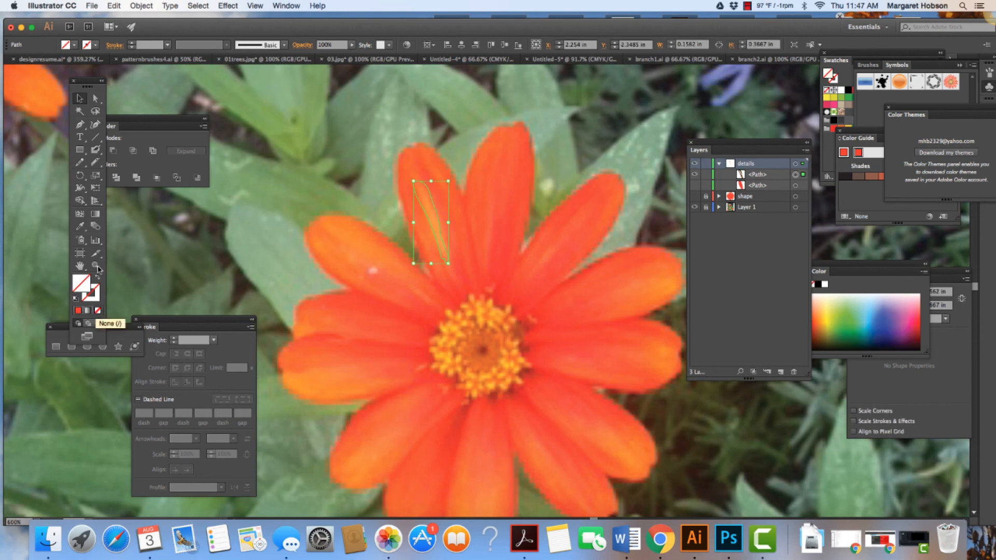
click(83, 227)
click(127, 226)
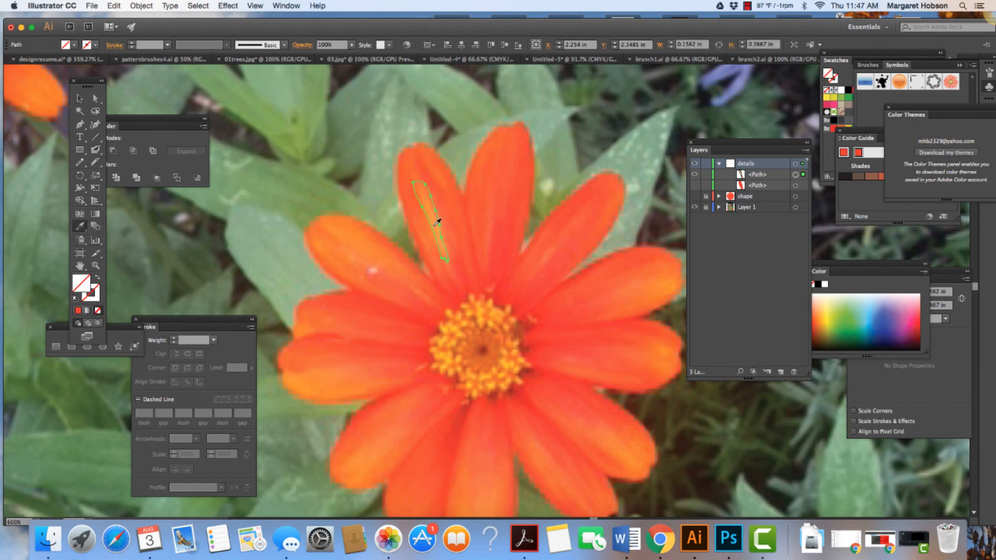
click(433, 206)
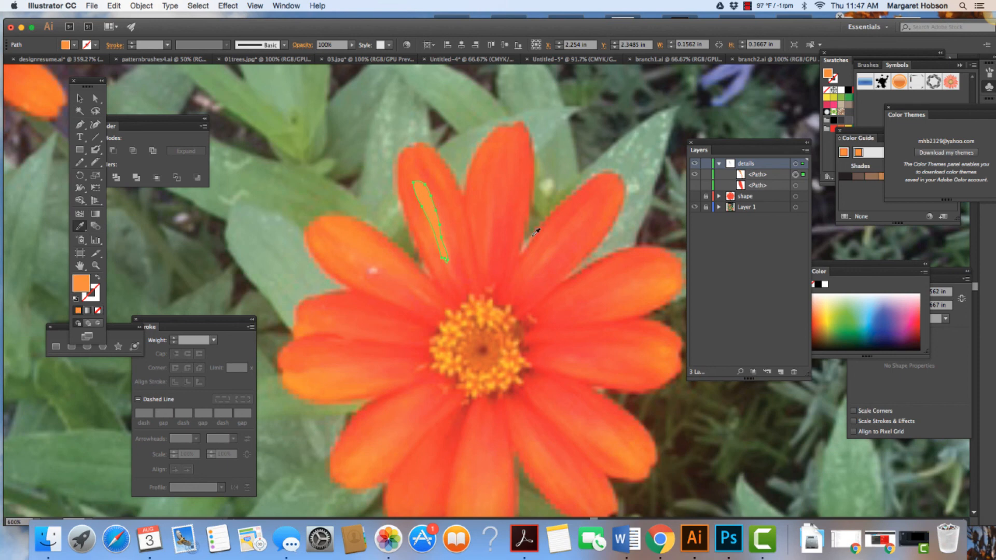
Step: Show the red petal path beneath the orange streak and toggle the shape layer on and off to compare
click(695, 186)
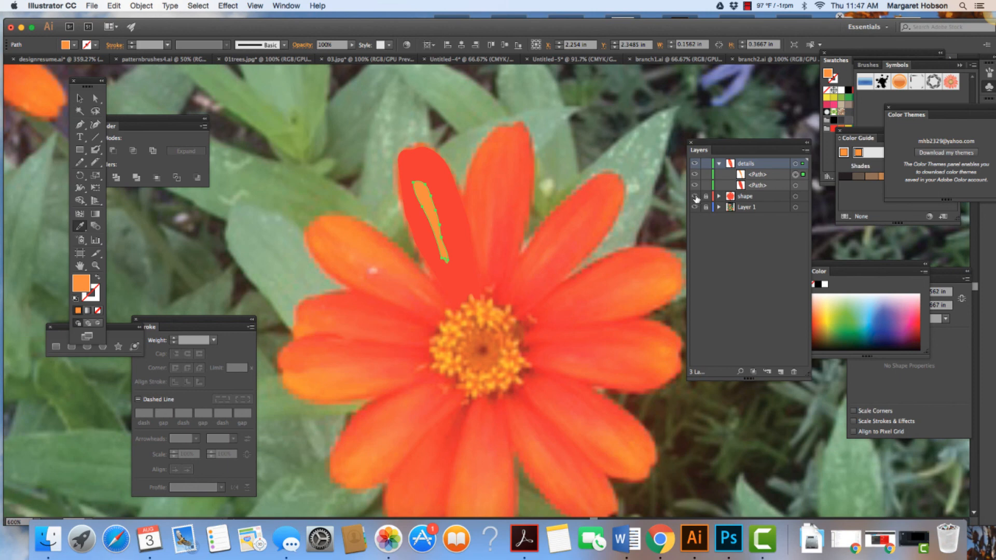
click(695, 197)
click(694, 197)
Step: Toggle the visibility of the orange streak, the red petal and the details layer to compare them with the photo, leaving all shown
click(694, 175)
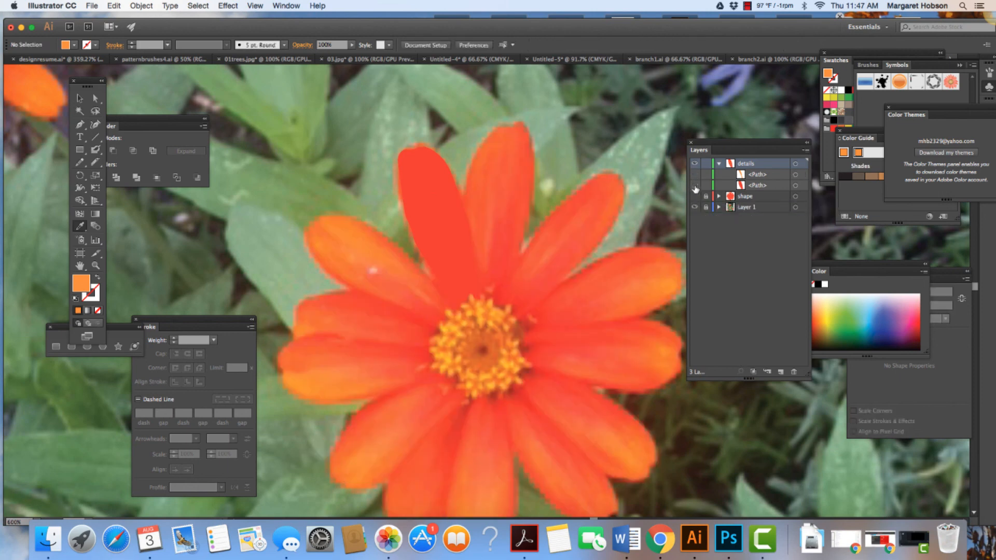
click(695, 186)
click(695, 175)
click(695, 186)
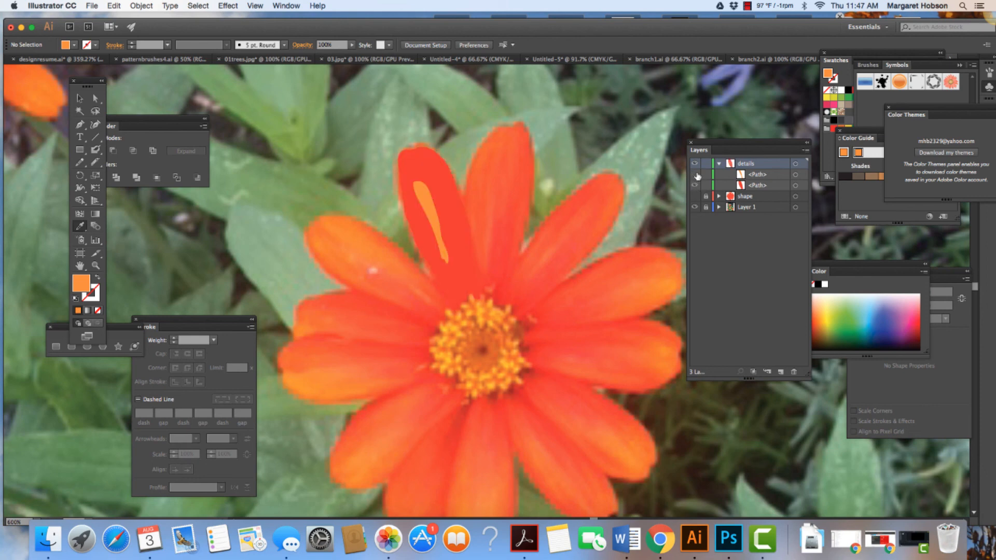
click(695, 174)
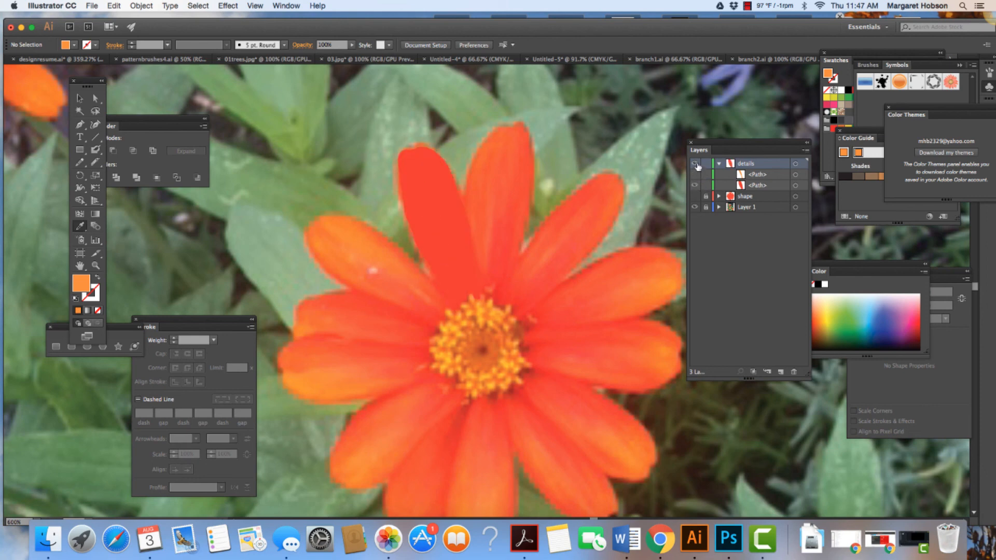
click(696, 164)
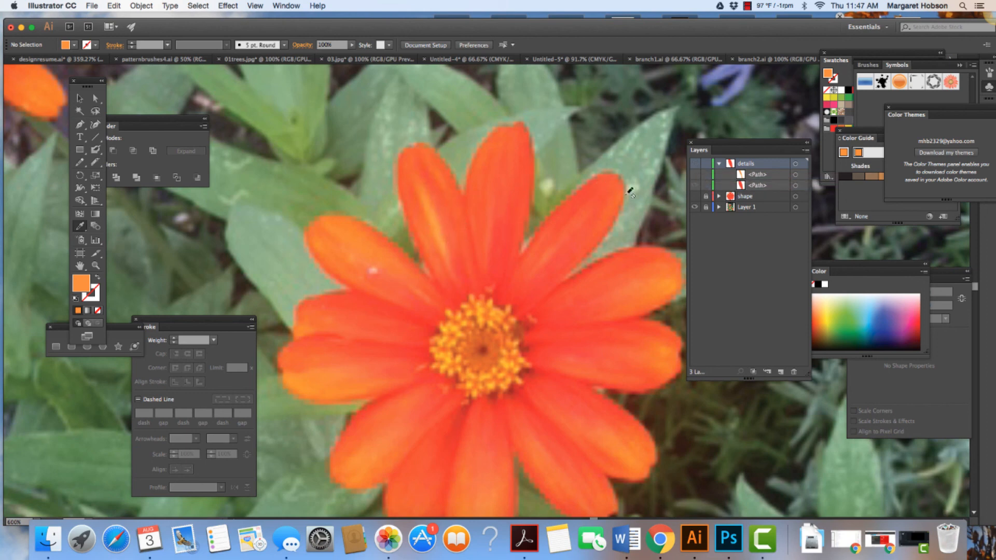
click(696, 168)
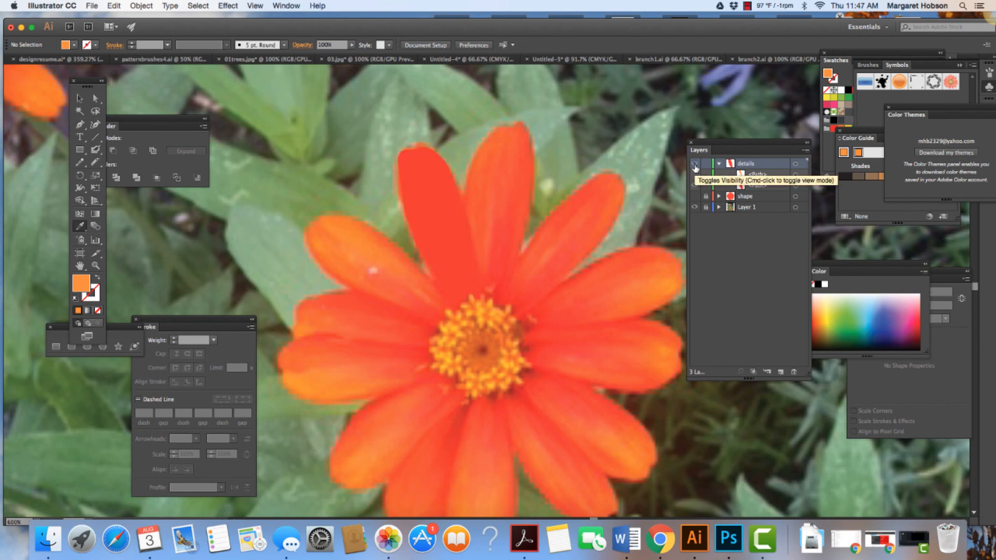
click(694, 186)
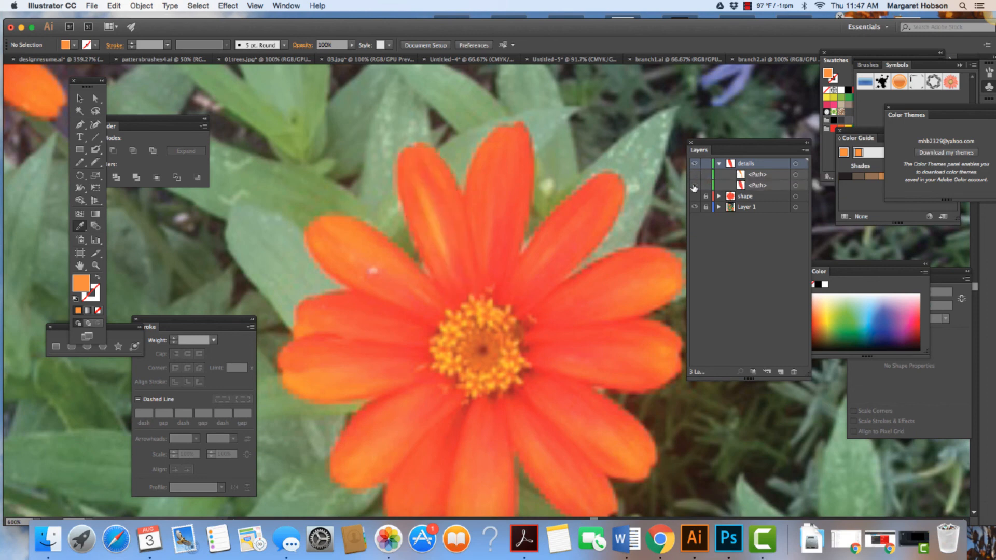
click(694, 186)
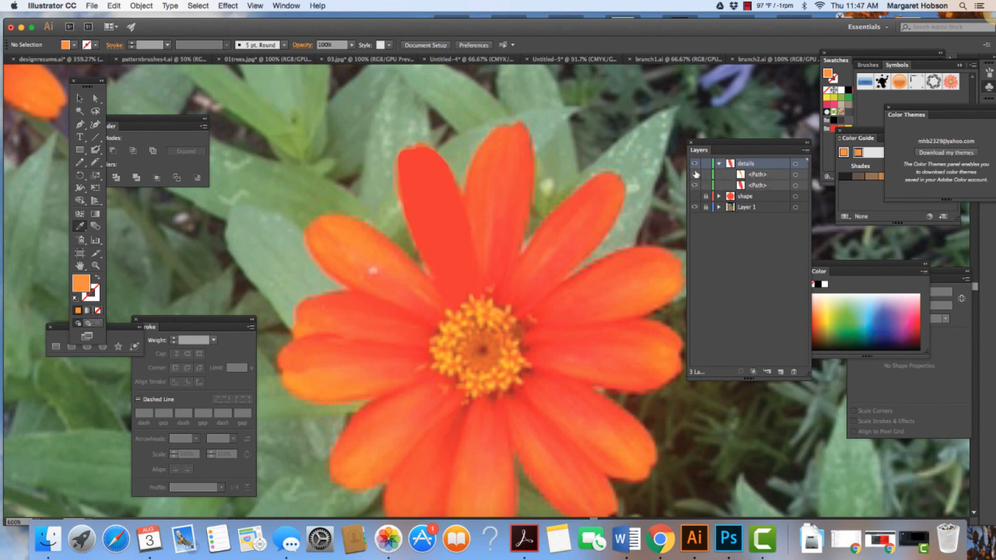
click(695, 174)
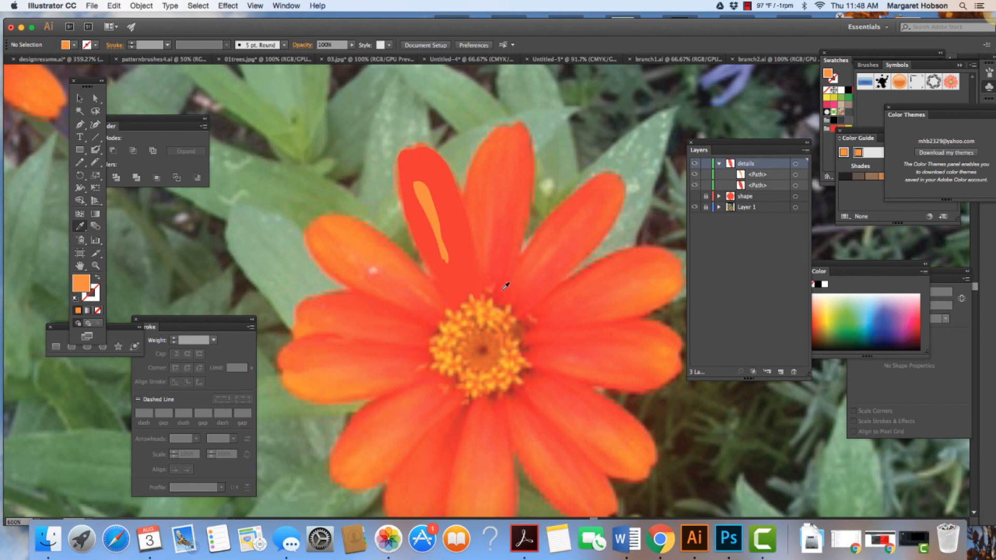
Step: Show the shape layer beneath the petal details to view the whole flower silhouette
click(694, 197)
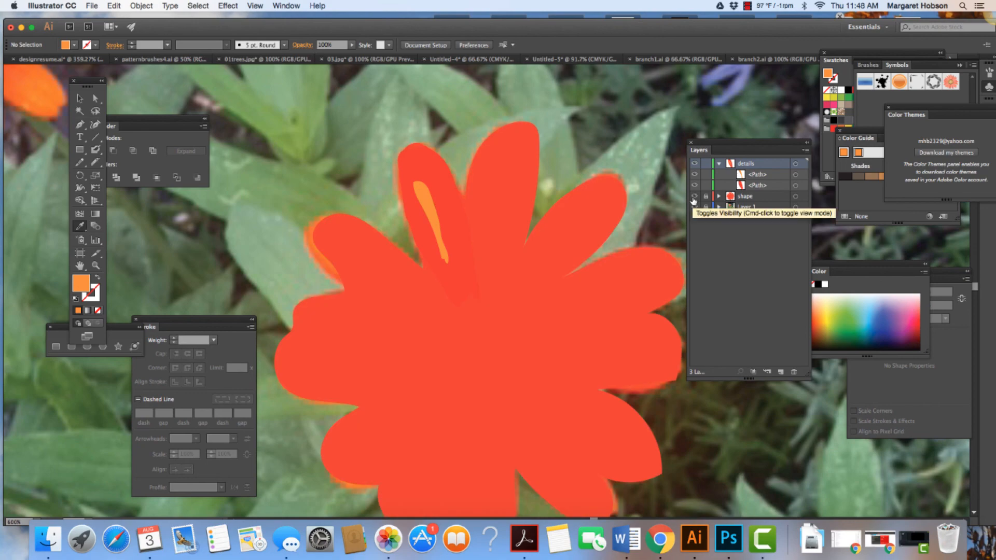
key(super+minus)
key(super+minus)
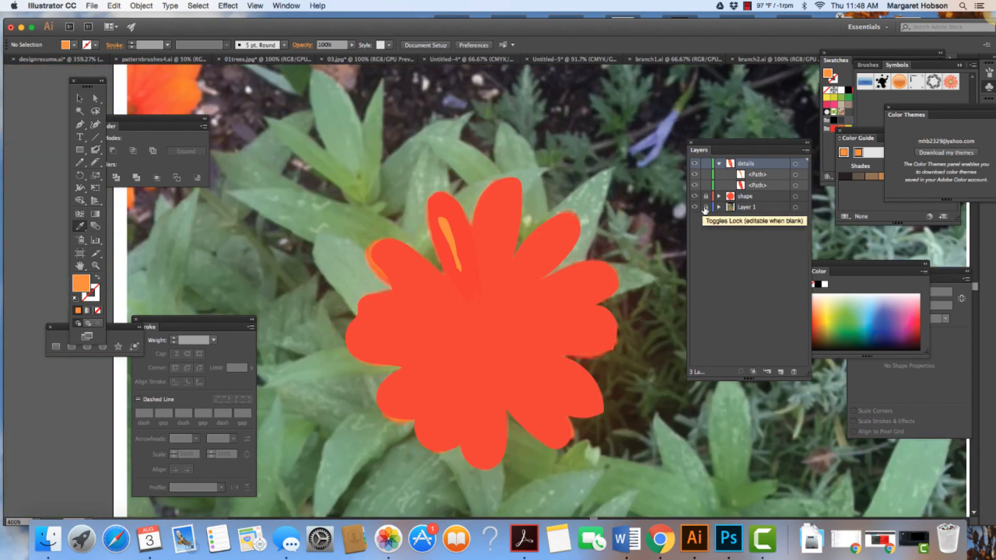